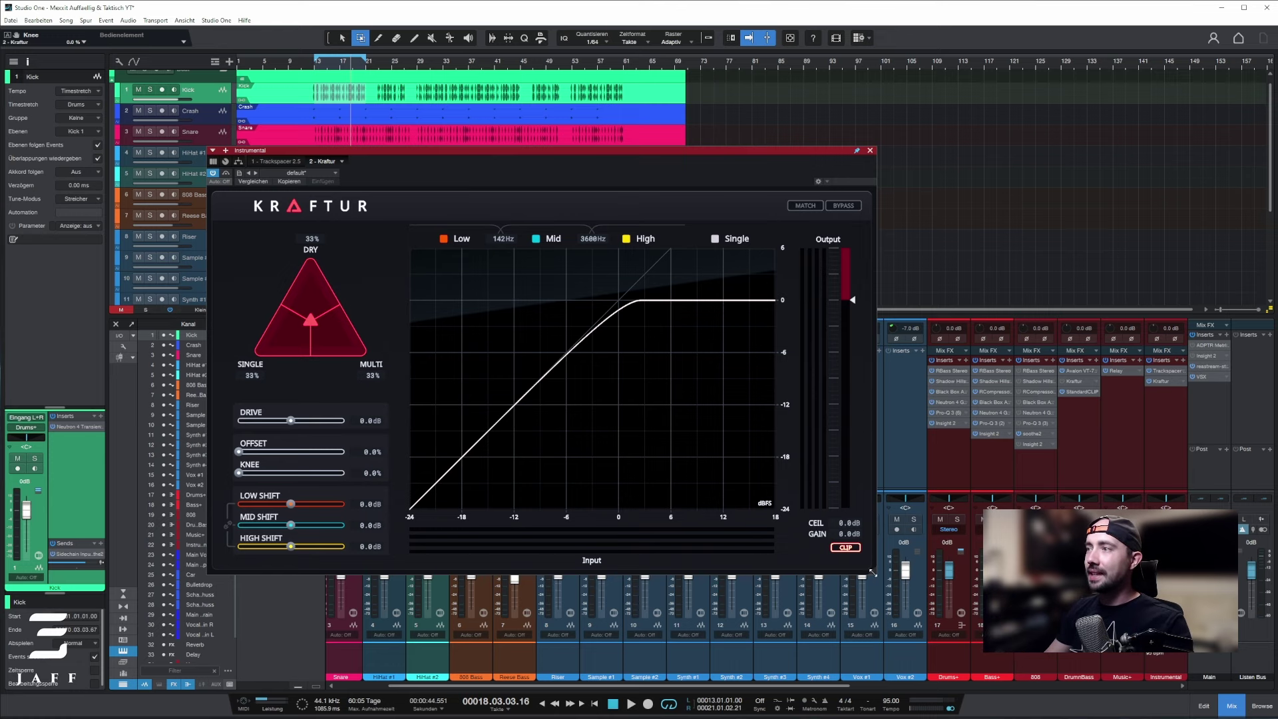
# Try the Light, Volcano, Warm and Minimal color schemes for the Kraftur plugin, and return it to the Dark scheme
pyautogui.moveTo(873, 572); pyautogui.dragTo(870, 566)
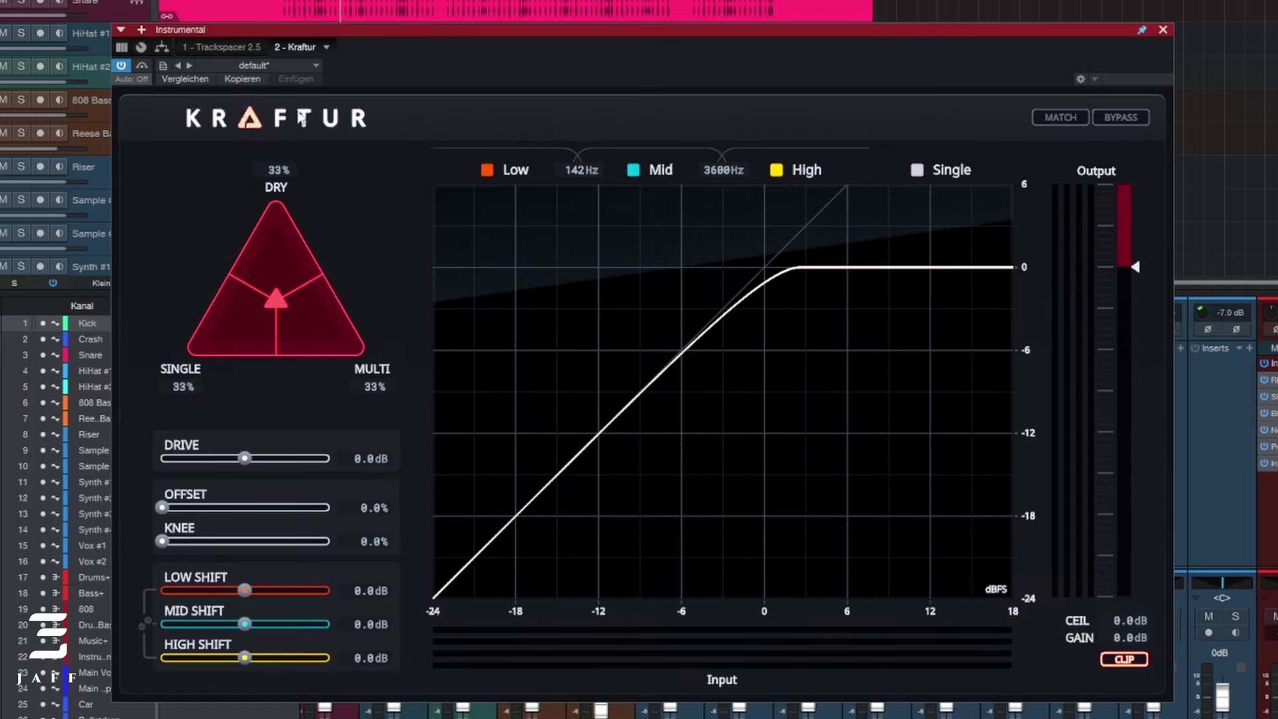
pyautogui.click(255, 123)
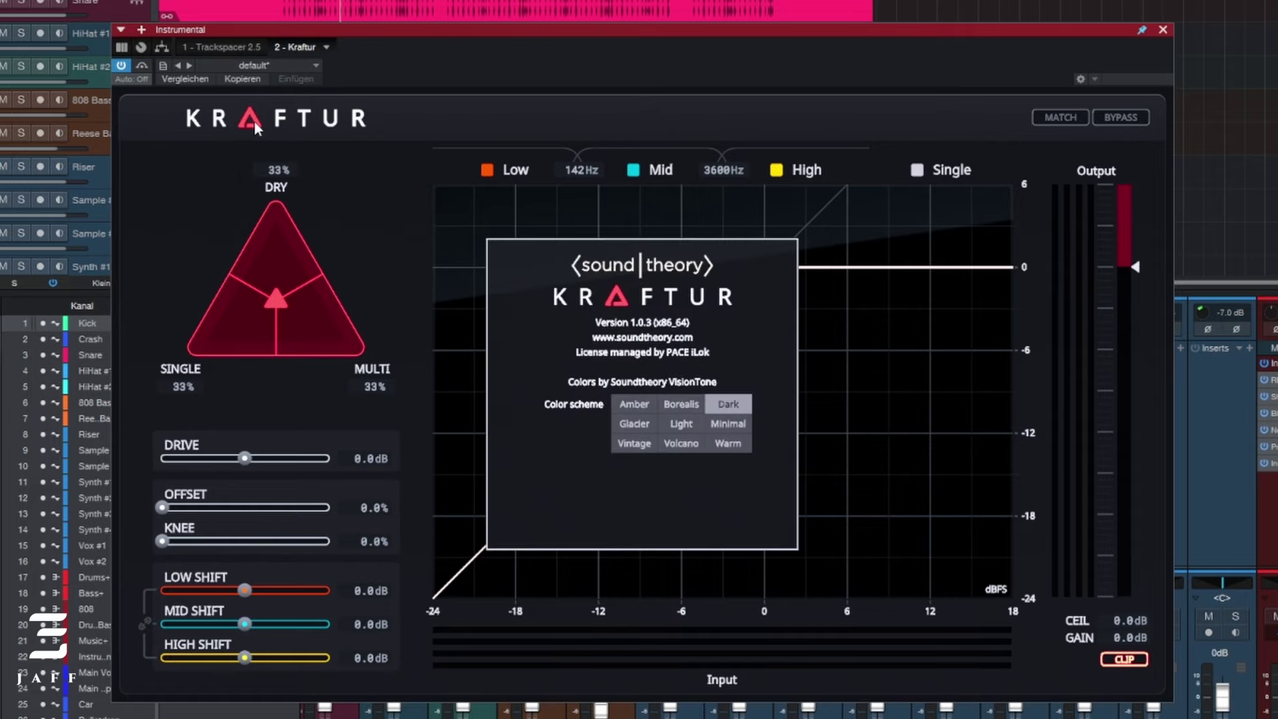
pyautogui.click(681, 426)
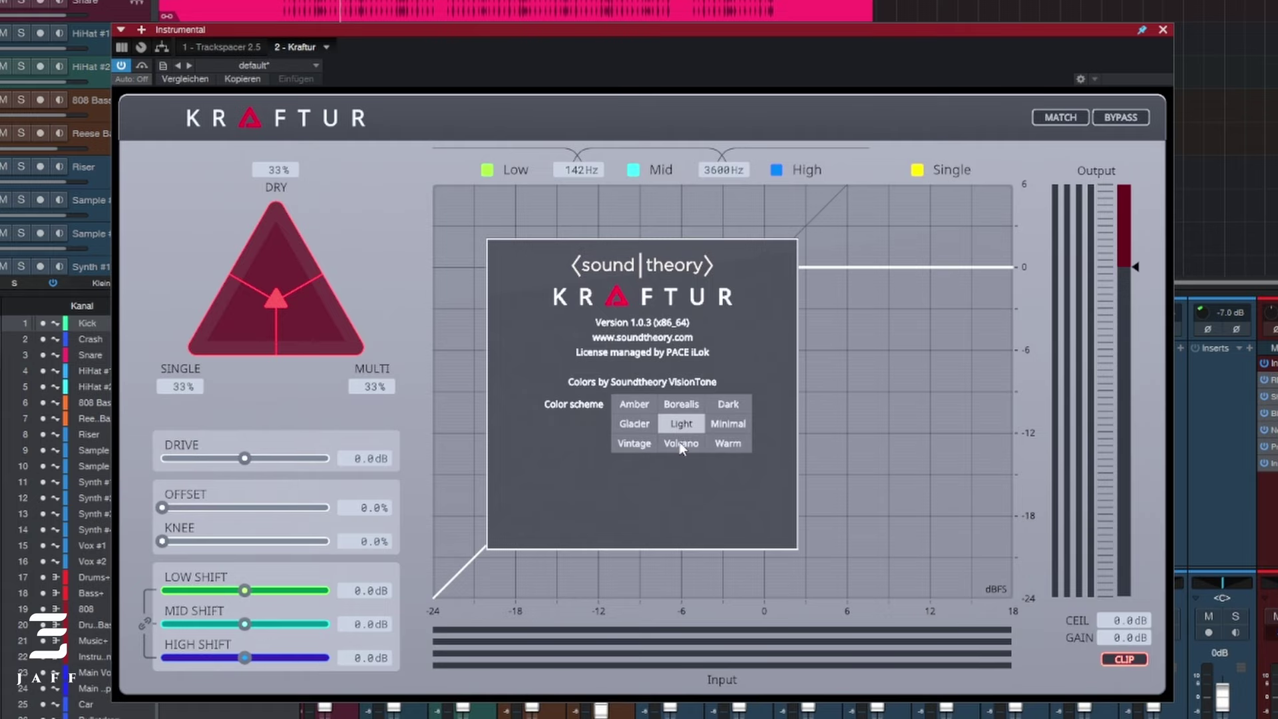
pyautogui.click(681, 445)
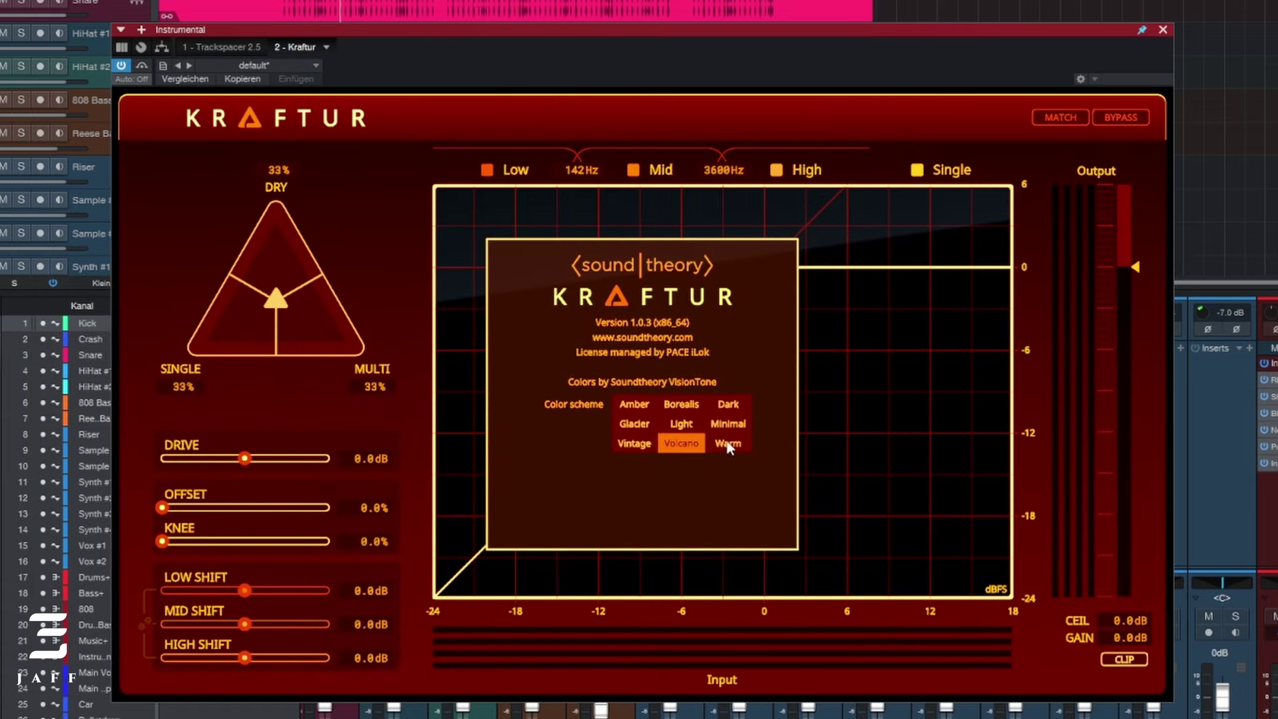
pyautogui.click(728, 407)
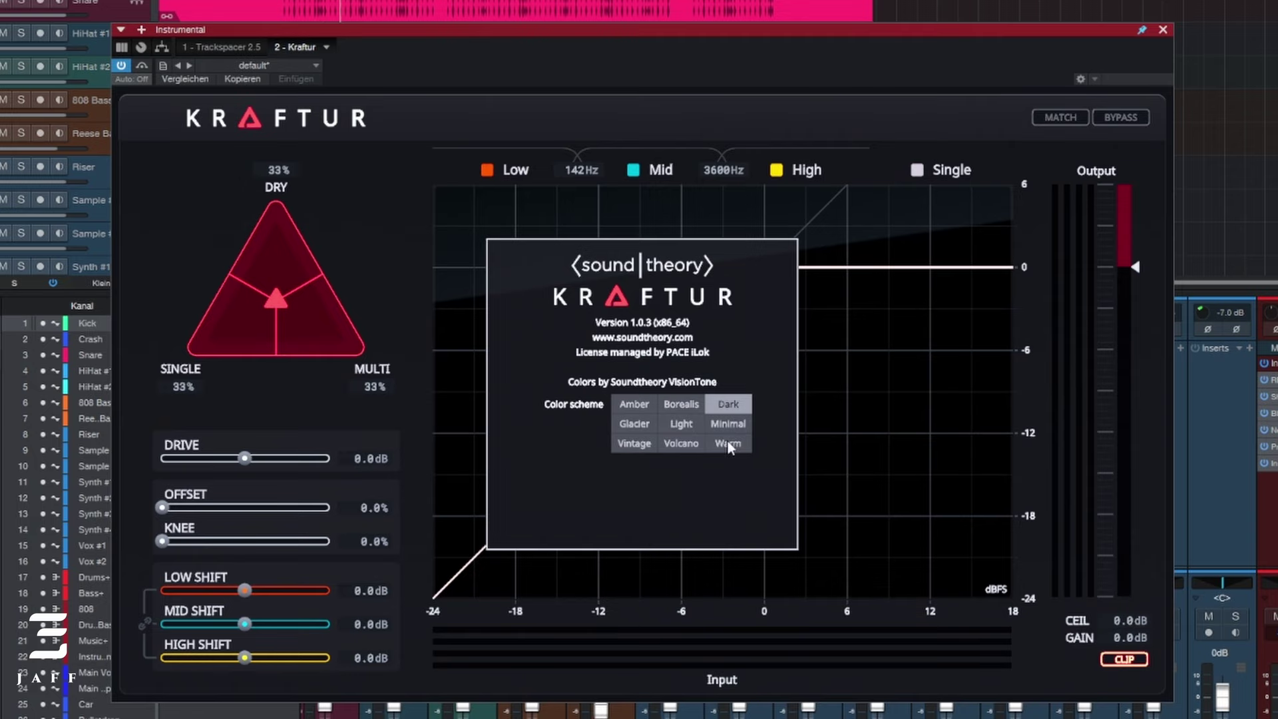
pyautogui.click(728, 444)
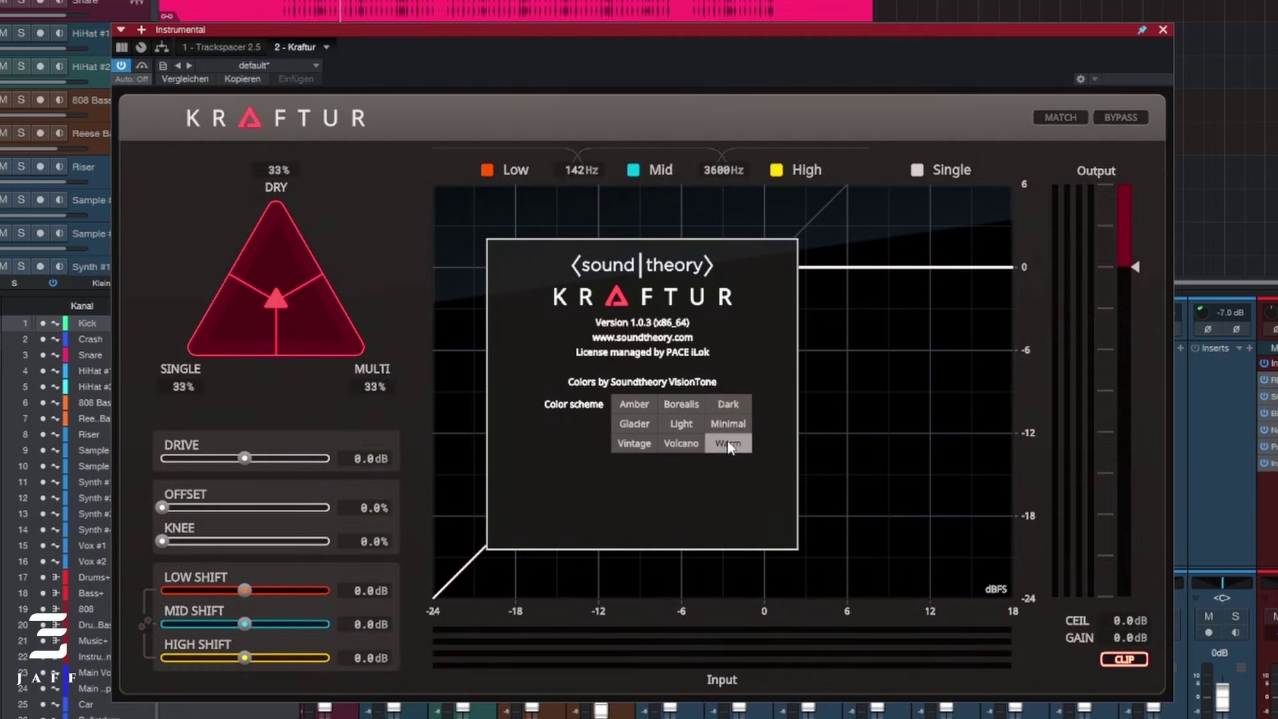
pyautogui.click(732, 422)
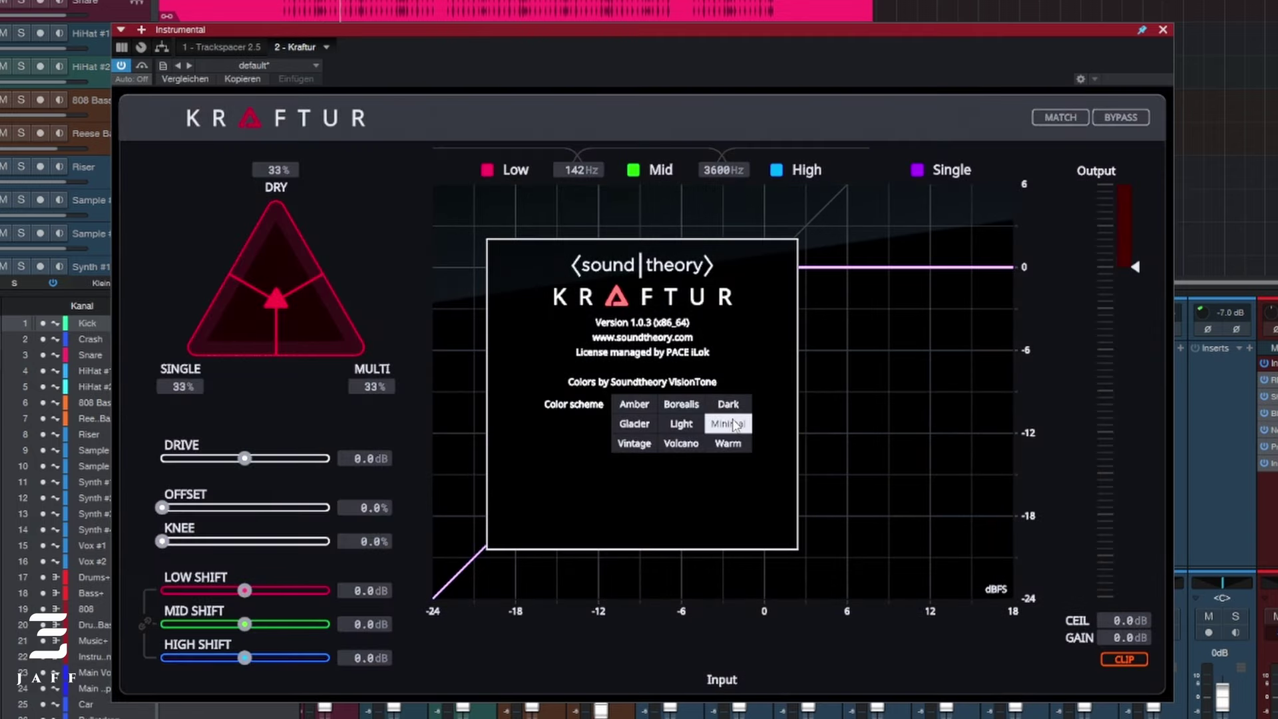
pyautogui.click(729, 405)
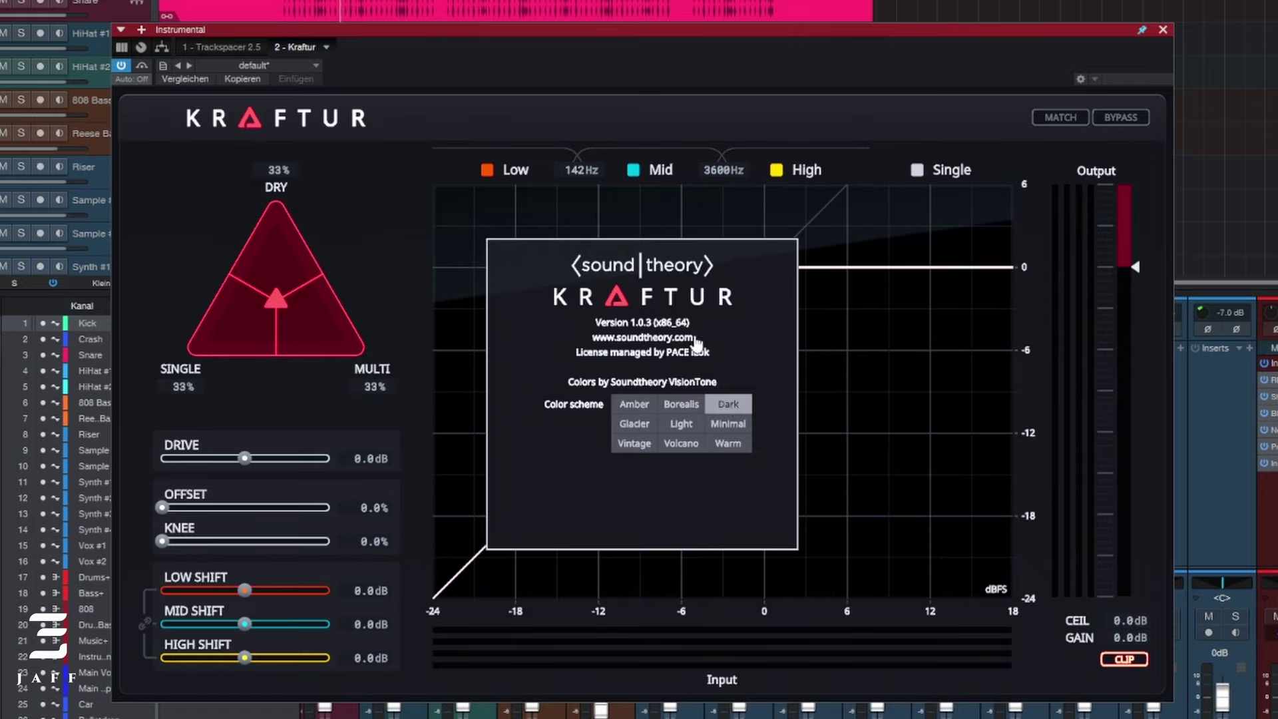
pyautogui.click(285, 118)
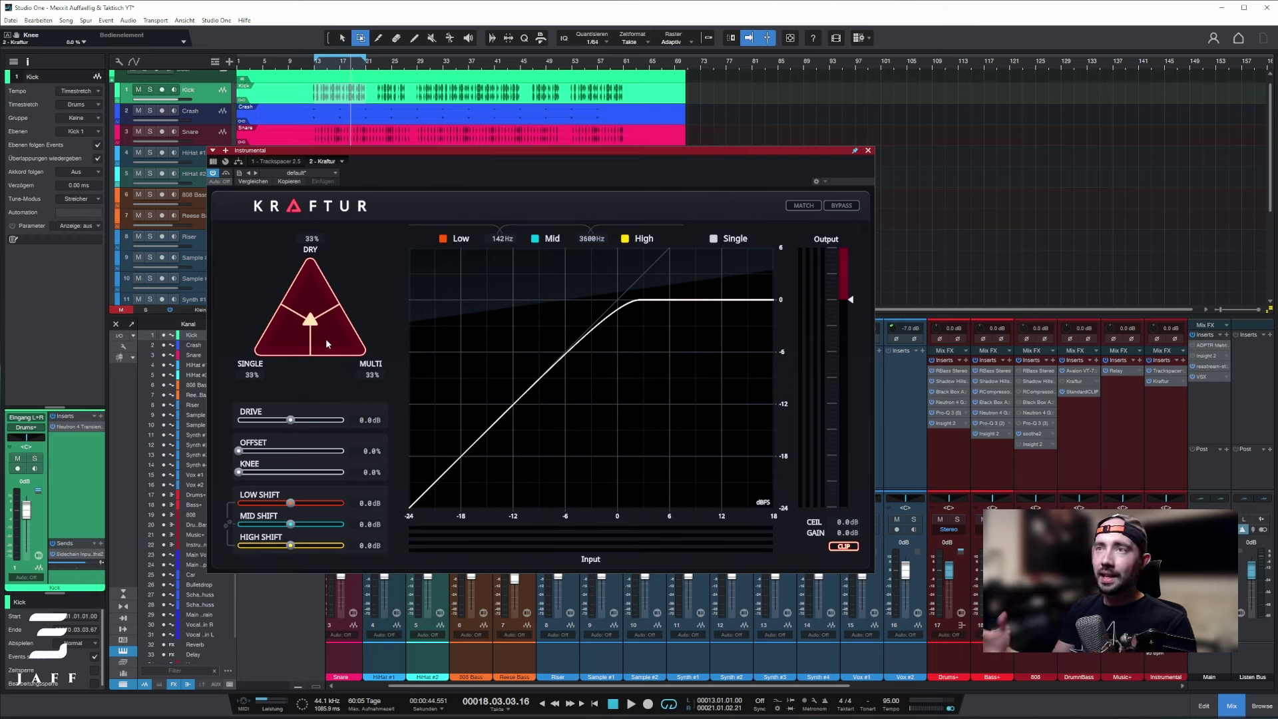
# Blend the mix triangle to 46% dry, 25% single and 29% multi, and lower Drive to -3.7 dB
pyautogui.moveTo(312, 322); pyautogui.dragTo(257, 362)
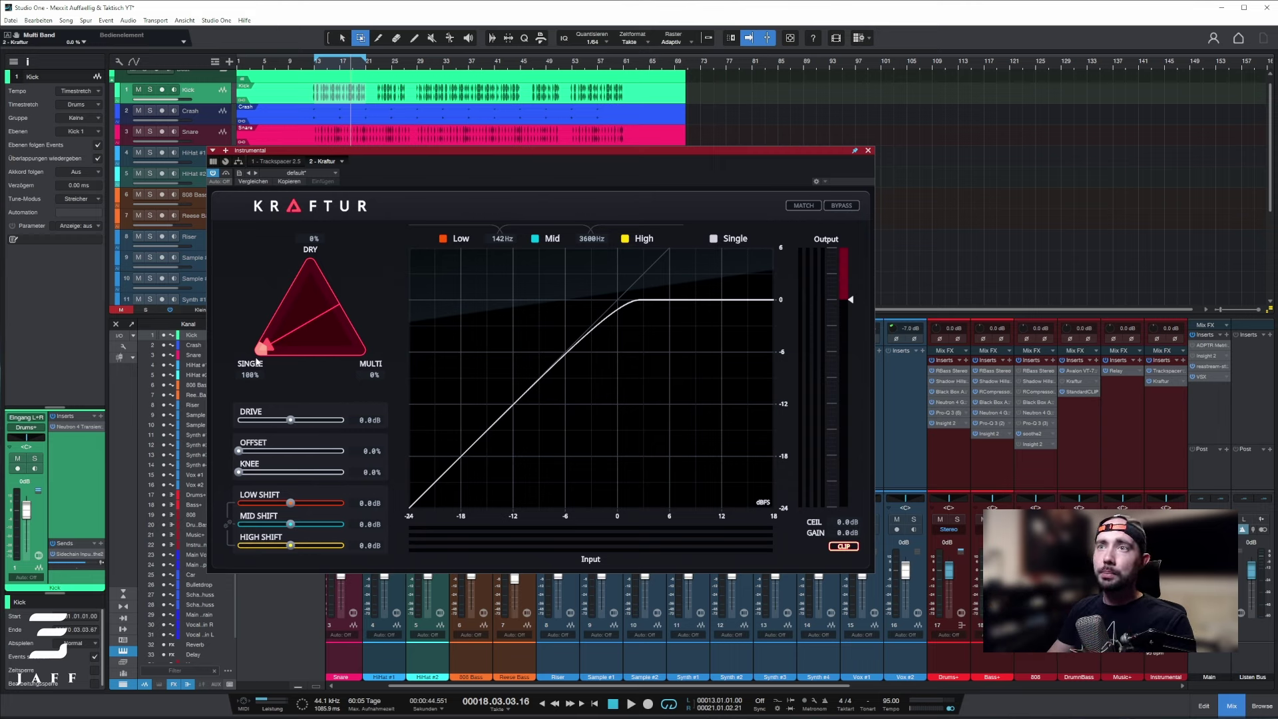
pyautogui.moveTo(257, 361); pyautogui.dragTo(306, 358)
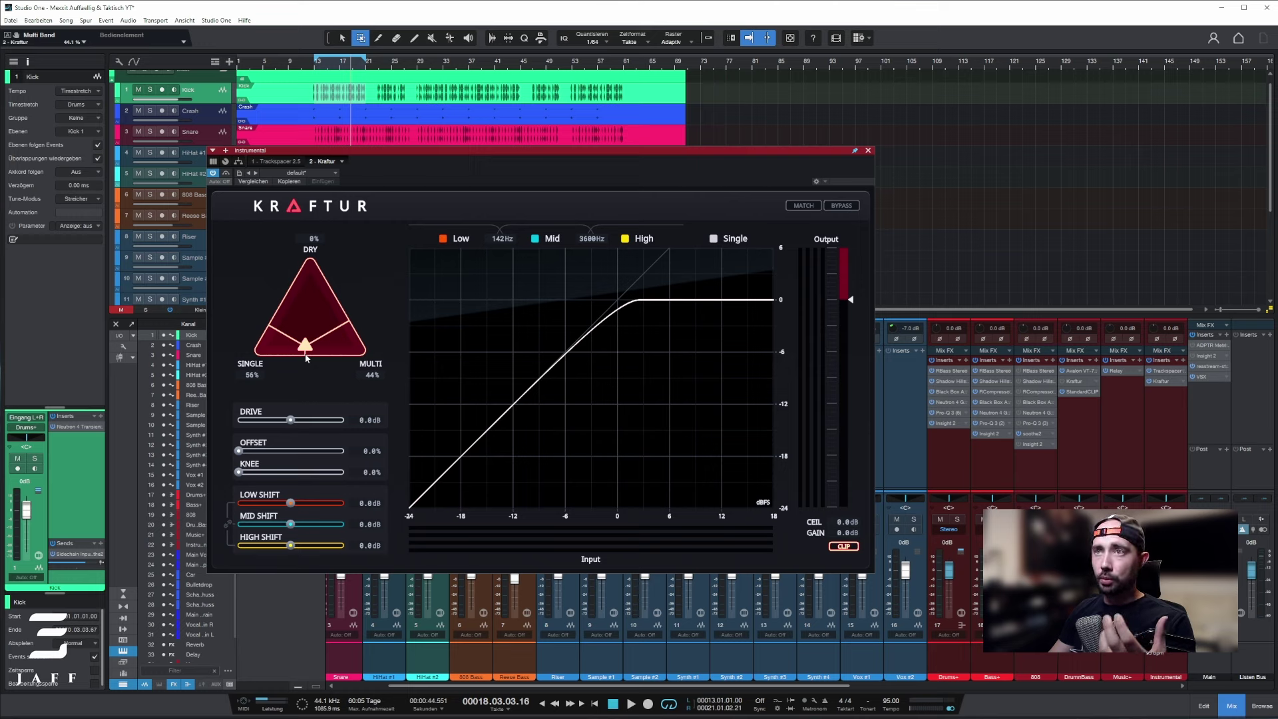
pyautogui.moveTo(307, 346); pyautogui.dragTo(308, 334)
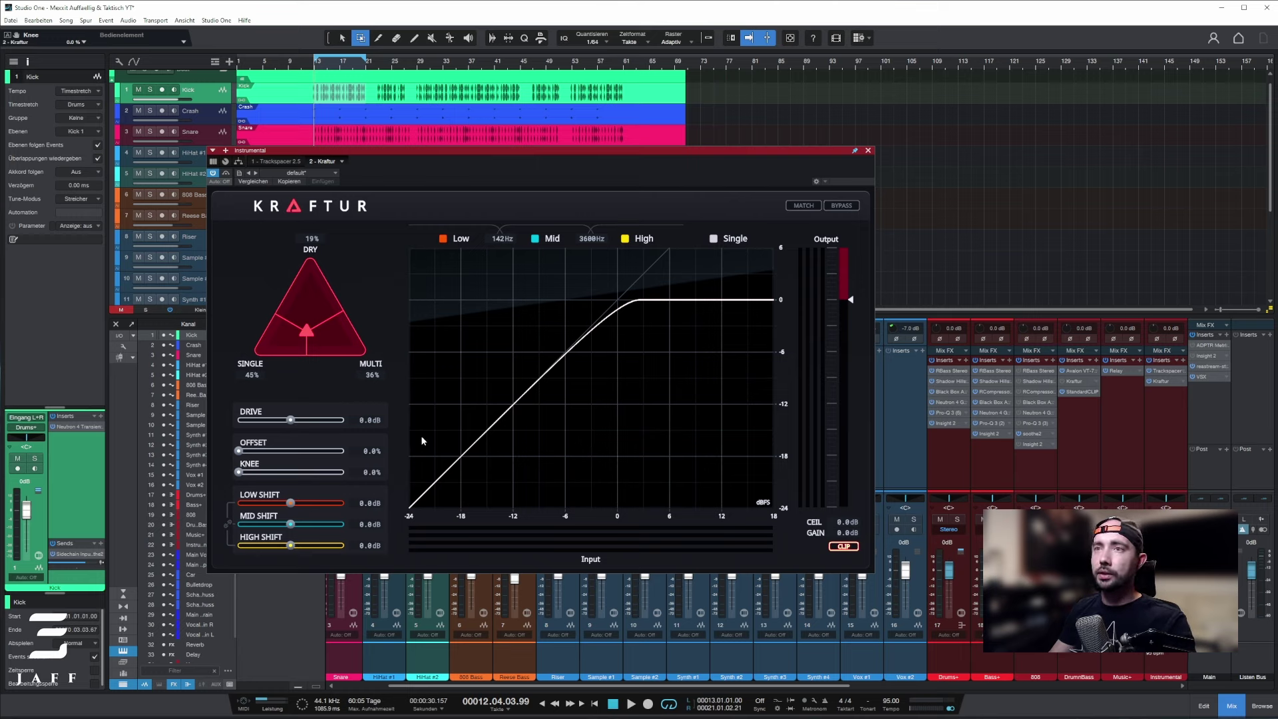
pyautogui.moveTo(291, 420); pyautogui.dragTo(275, 422)
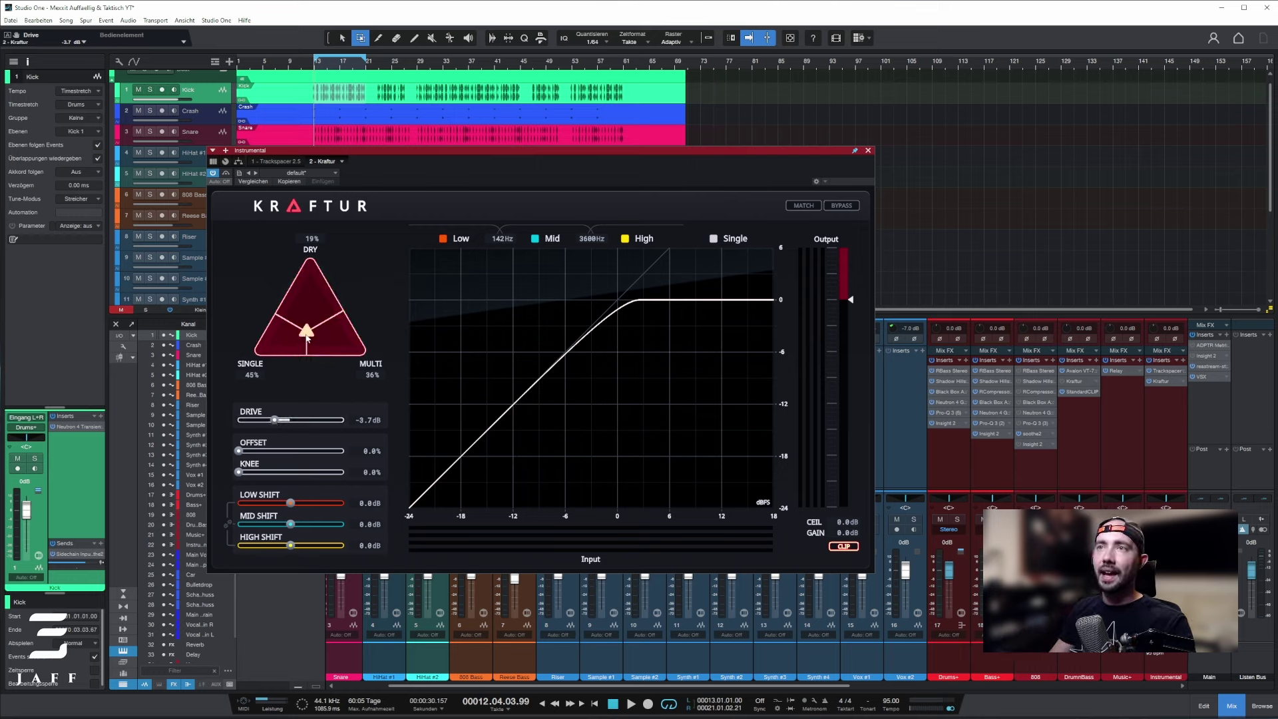
pyautogui.moveTo(307, 331); pyautogui.dragTo(313, 314)
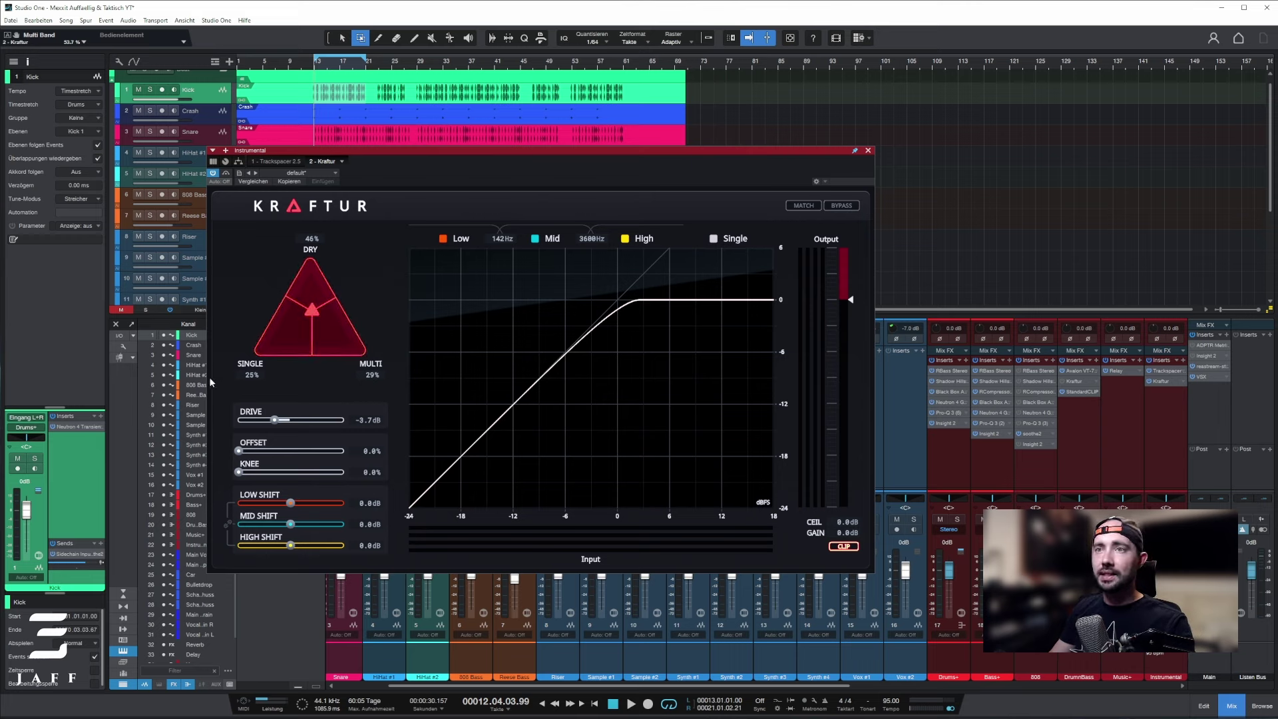
# Try Offset at 61.5% and Knee at 58.6%, and reset Offset, Knee and Drive to their defaults
pyautogui.moveTo(234, 447); pyautogui.dragTo(299, 473)
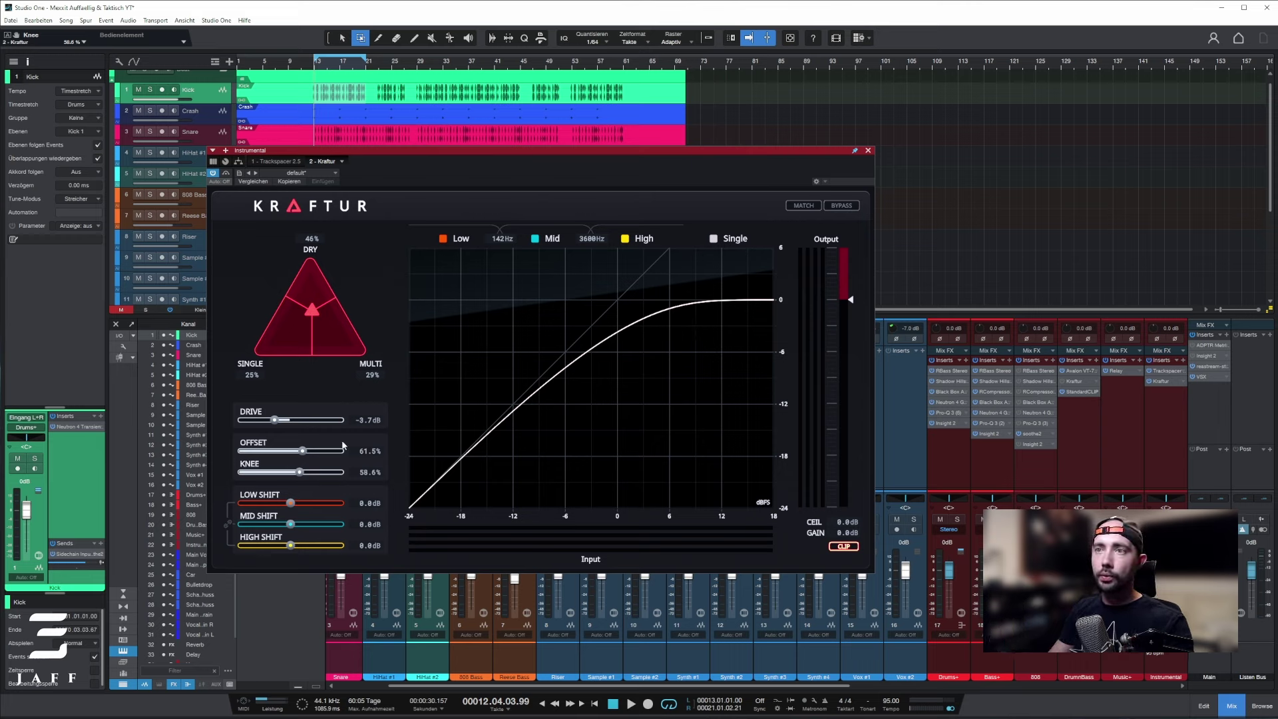
pyautogui.doubleClick(303, 451)
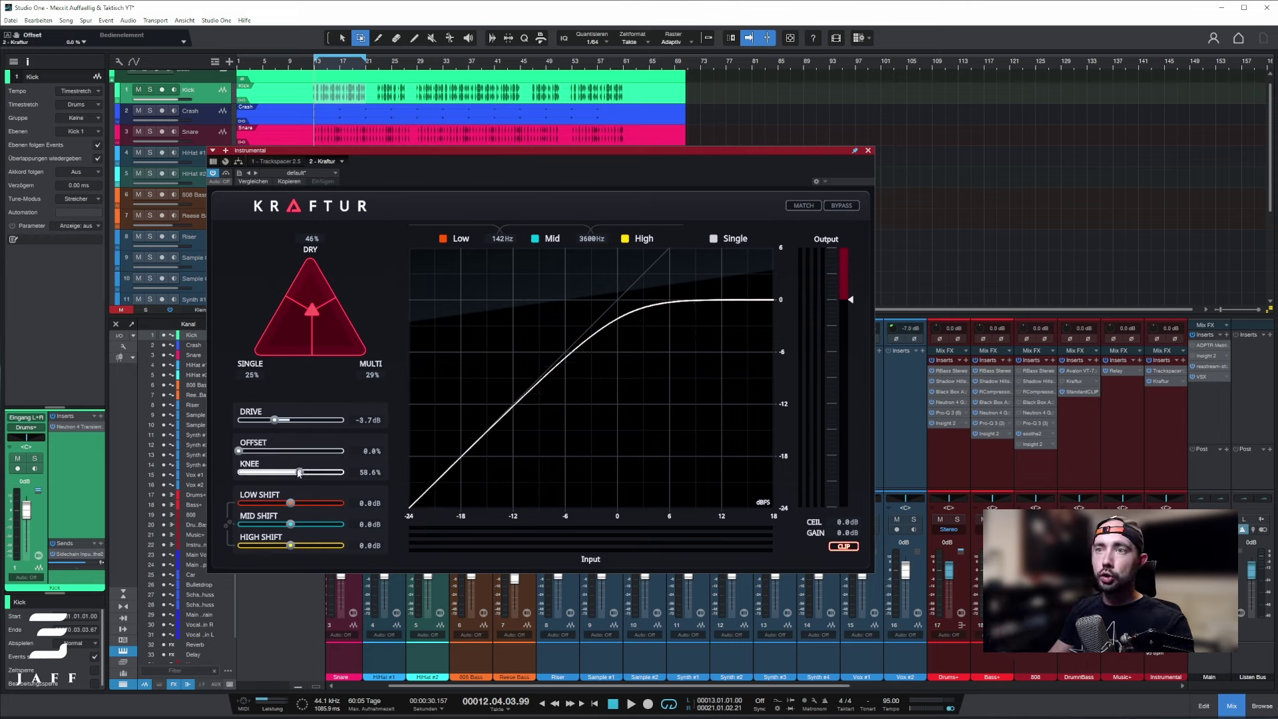
pyautogui.doubleClick(299, 473)
pyautogui.doubleClick(274, 420)
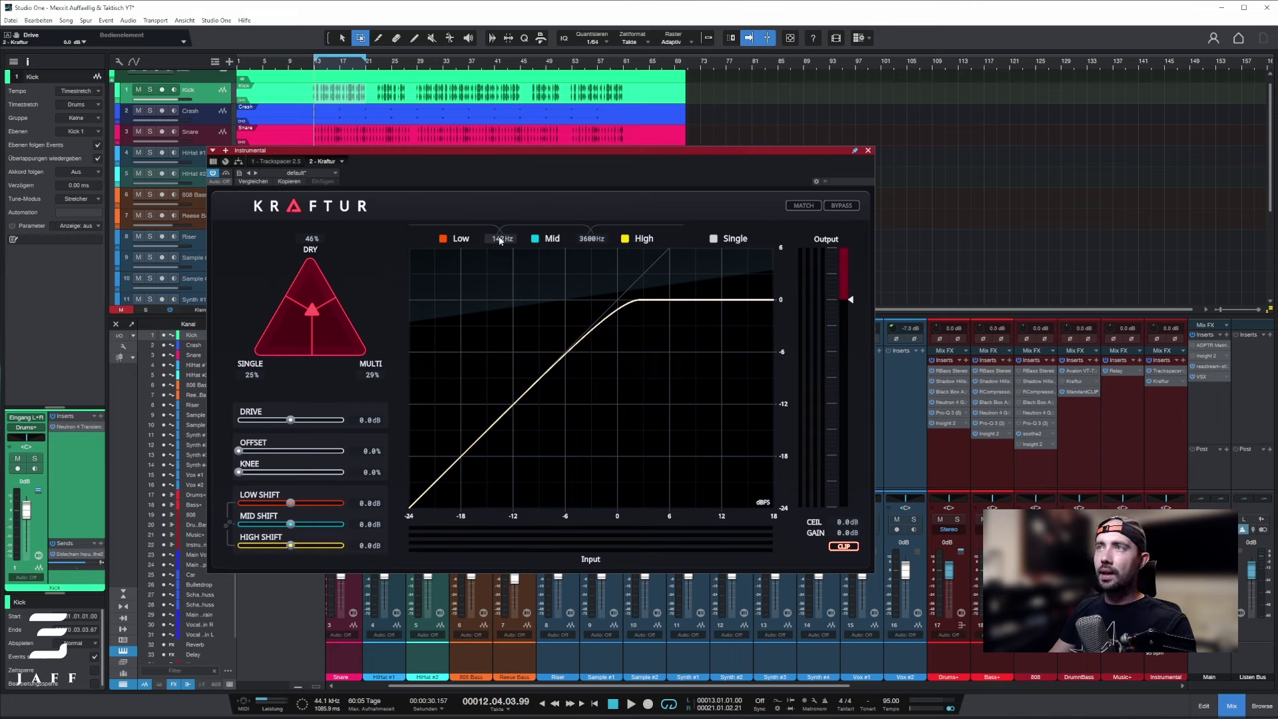
# Lower the crossover between the low and mid bands to 126 Hz and start playback
pyautogui.moveTo(500, 241); pyautogui.dragTo(499, 245)
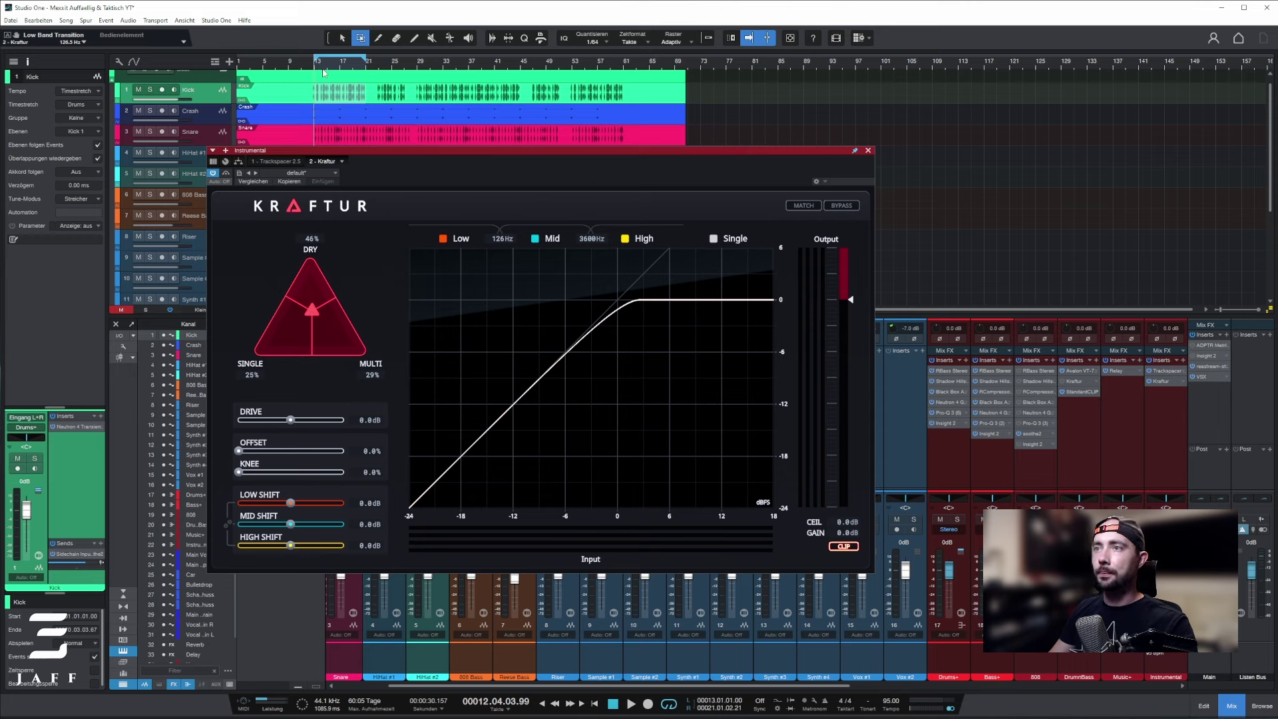
pyautogui.press('space')
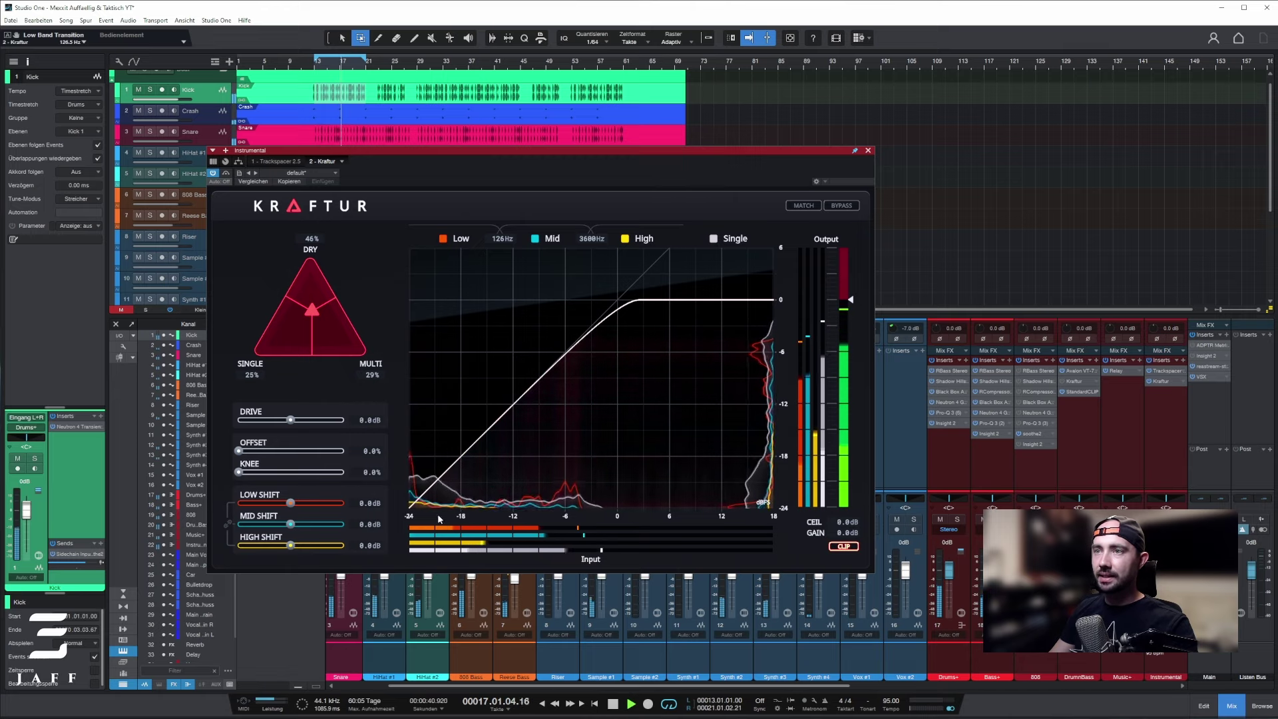
# Link the low, mid and high shifts, raise them together to 12.5 dB, and return them to 0 dB
pyautogui.click(229, 528)
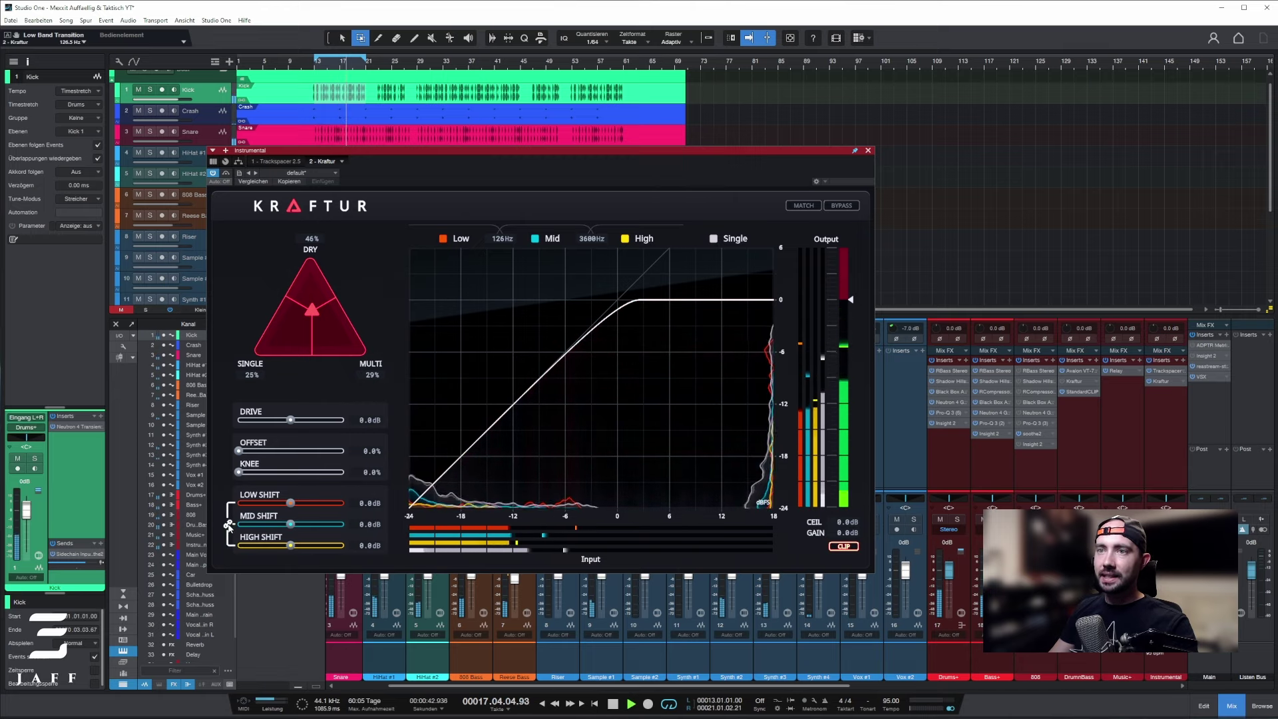
pyautogui.moveTo(293, 507); pyautogui.dragTo(327, 507)
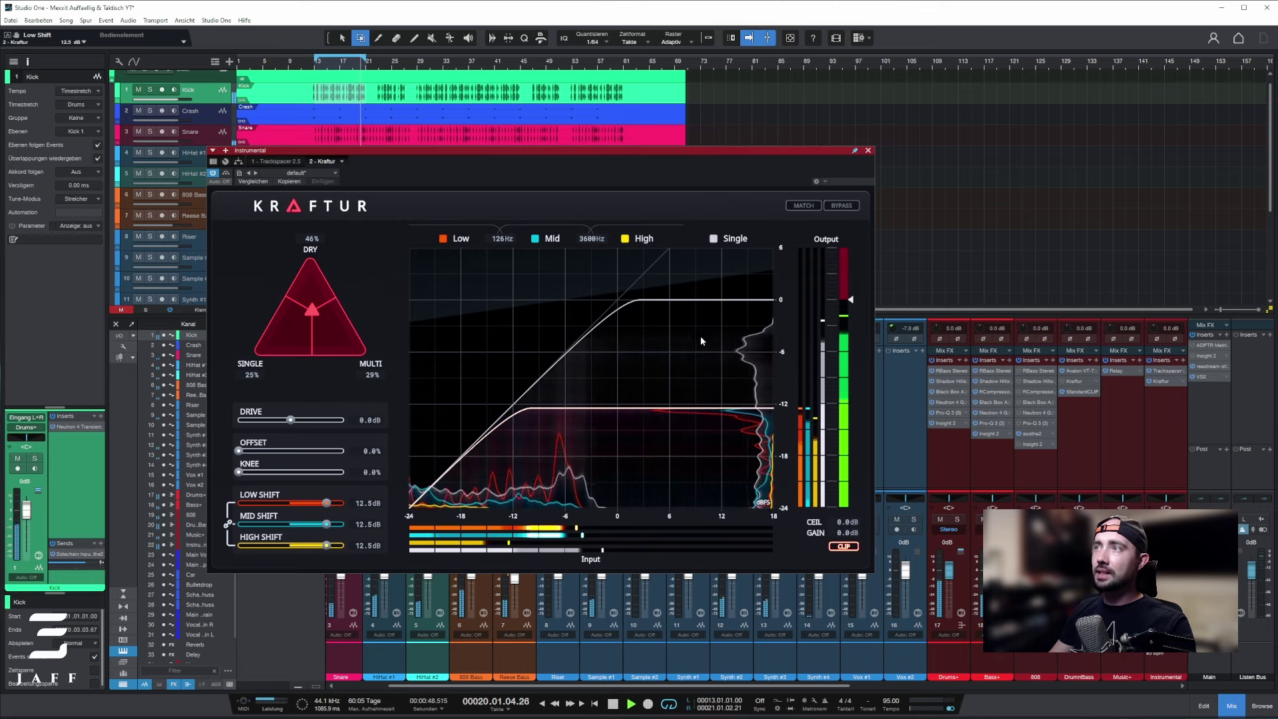
pyautogui.moveTo(326, 503); pyautogui.dragTo(290, 503)
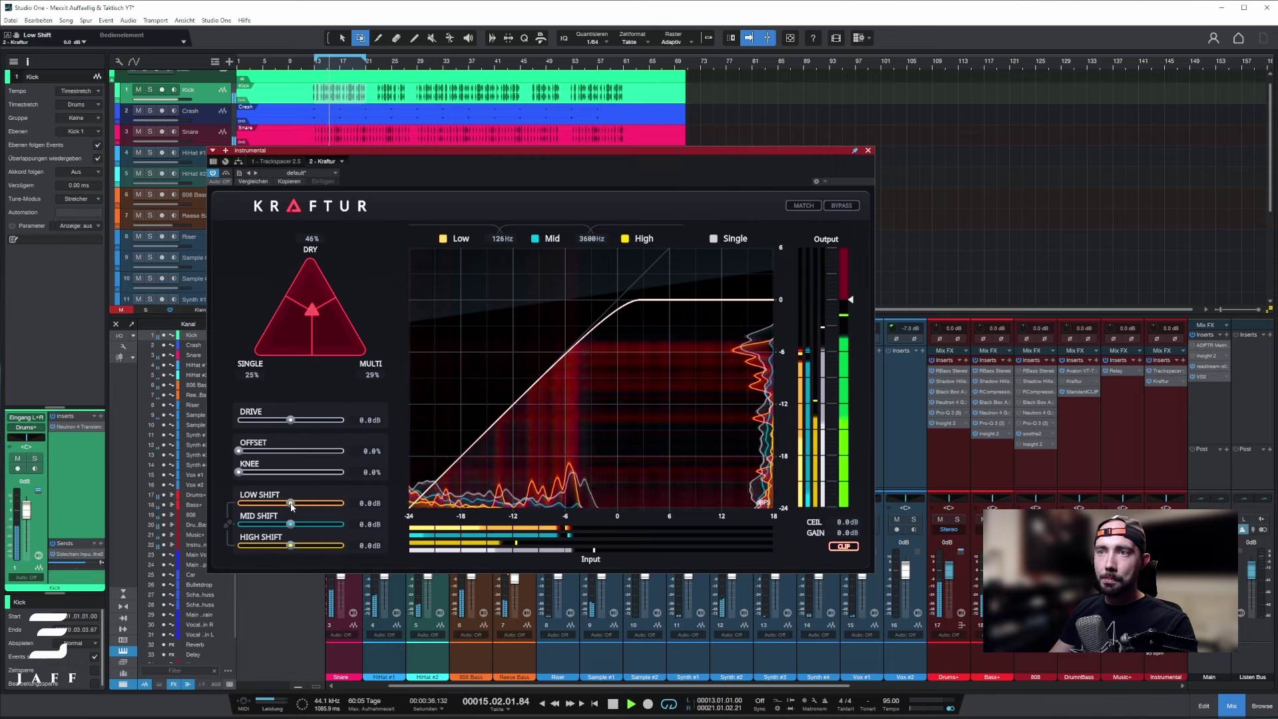
# Set Low Shift to 4.5 dB, Mid Shift to -2.7 dB and High Shift to 8.8 dB individually
pyautogui.moveTo(290, 504); pyautogui.dragTo(303, 507)
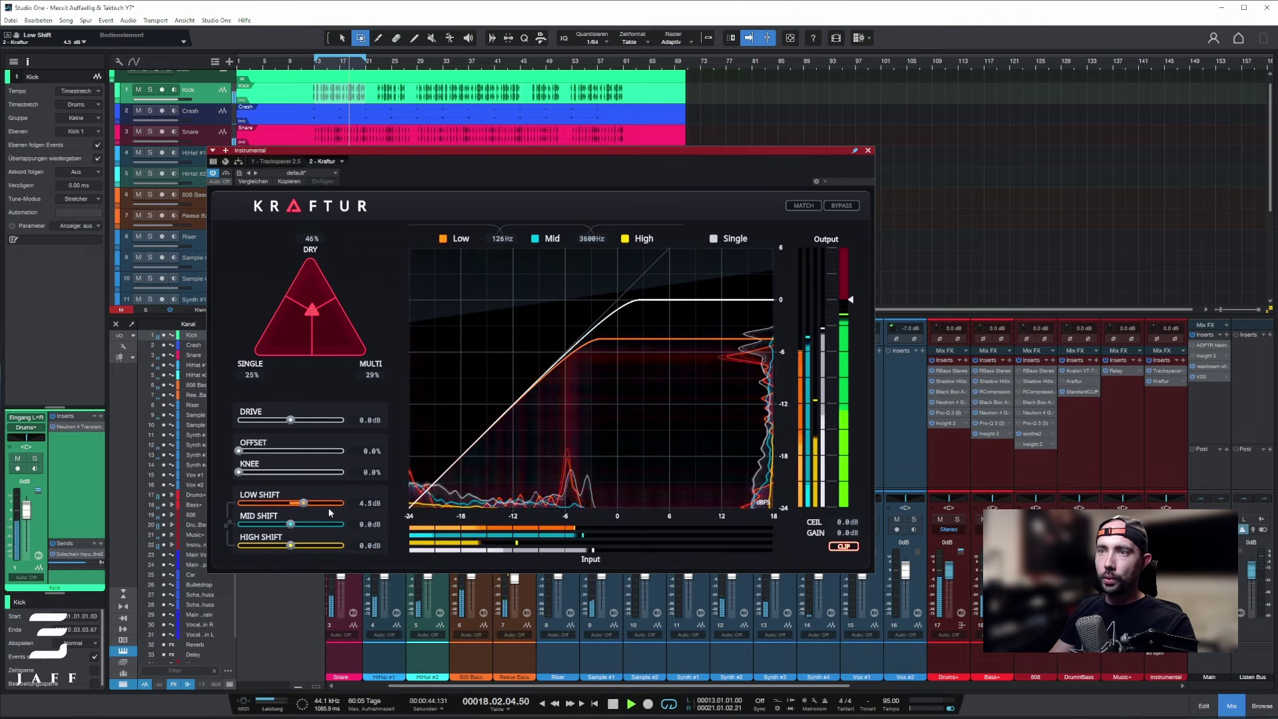
pyautogui.moveTo(290, 524); pyautogui.dragTo(317, 546)
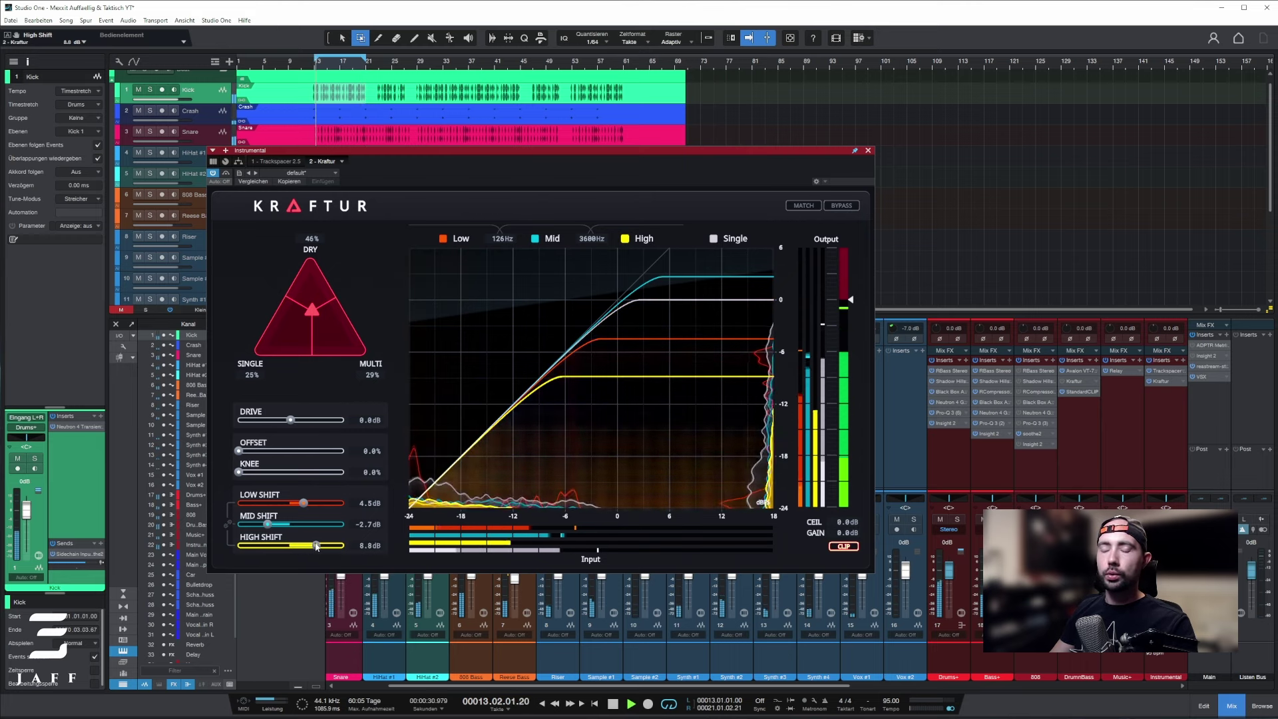
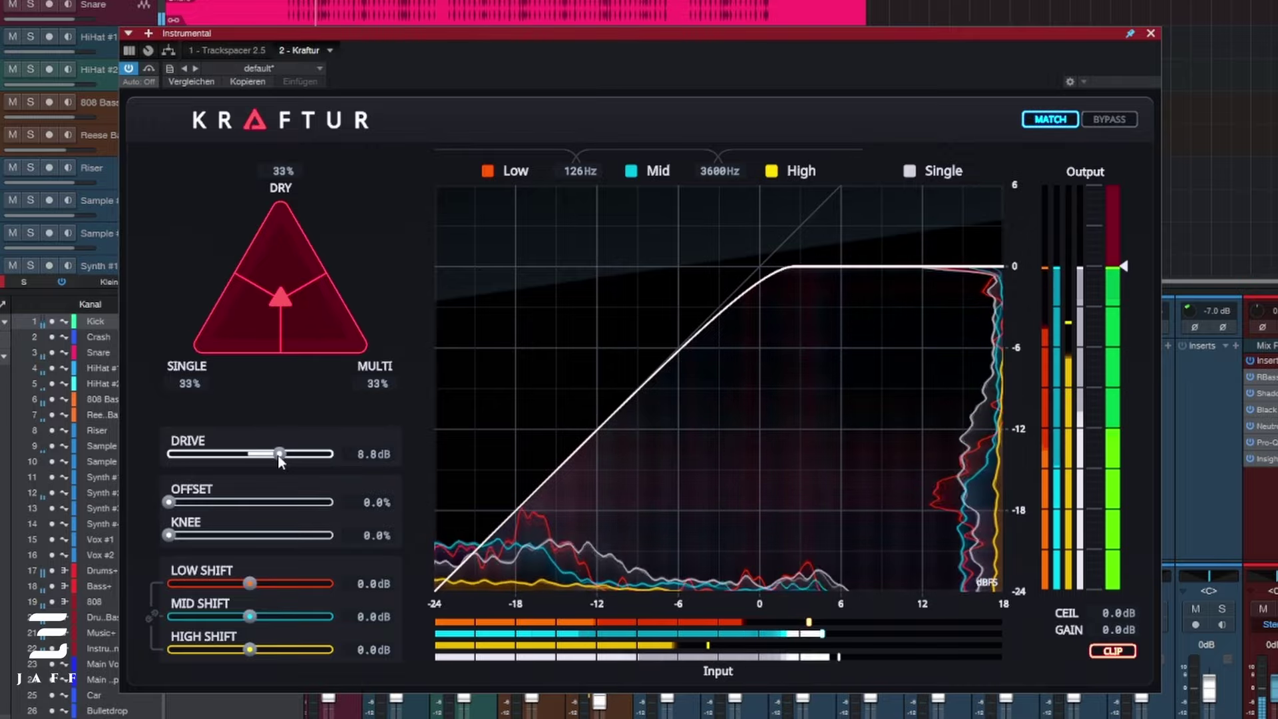
# Compare the processed Instrumental bus with the bypassed signal and raise Drive to 12 dB
pyautogui.click(1109, 122)
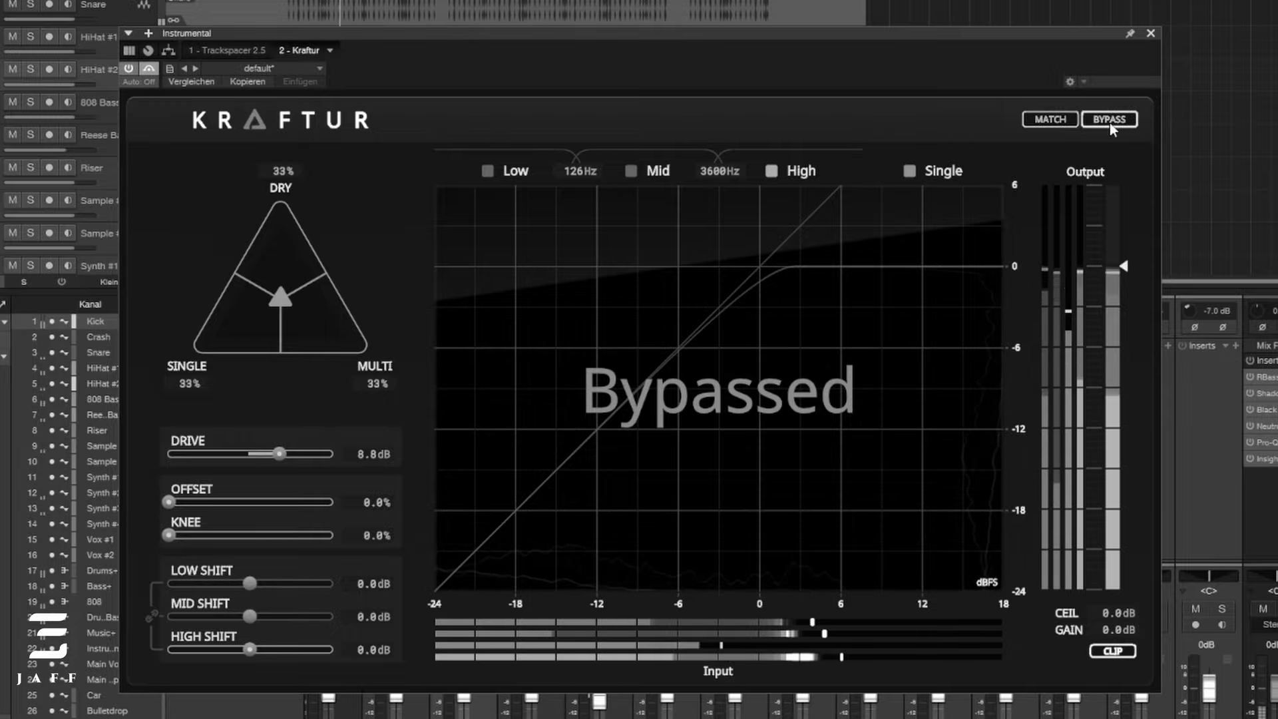
pyautogui.click(1110, 123)
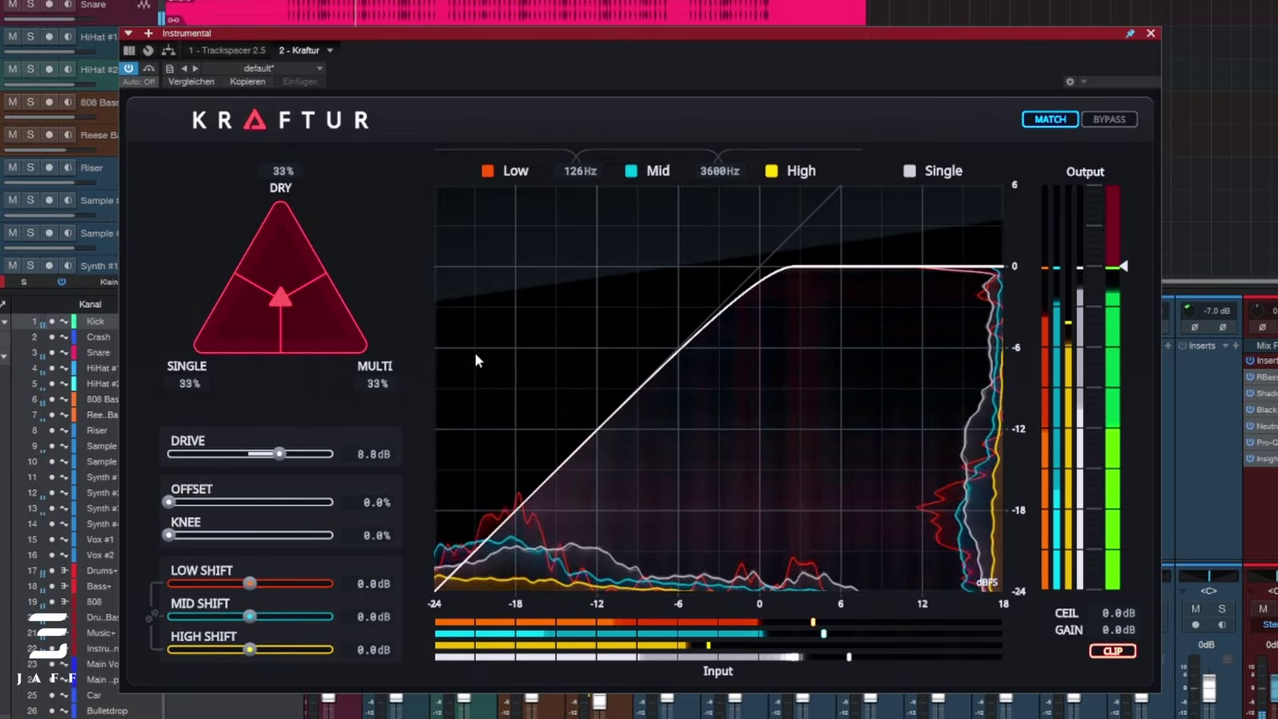
pyautogui.moveTo(280, 454); pyautogui.dragTo(290, 454)
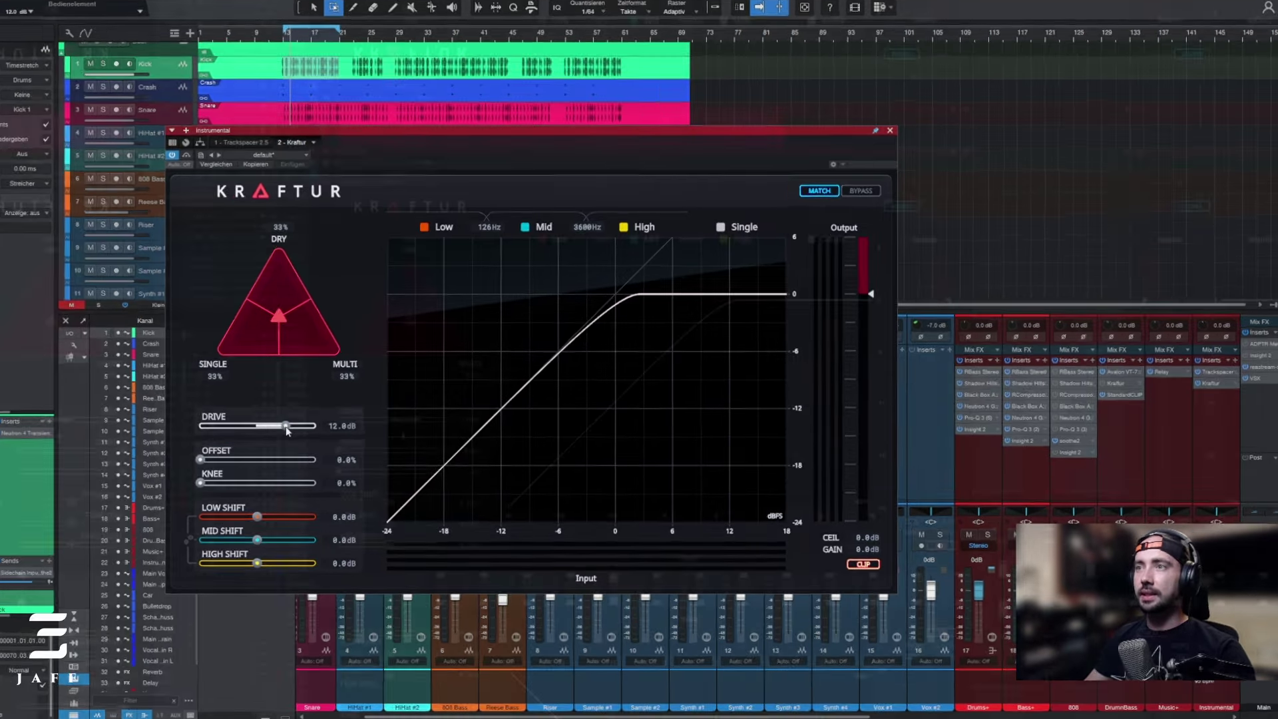
# Play the loop and set Offset to 63% and Knee to 75% to soften the saturation curve
pyautogui.press('space')
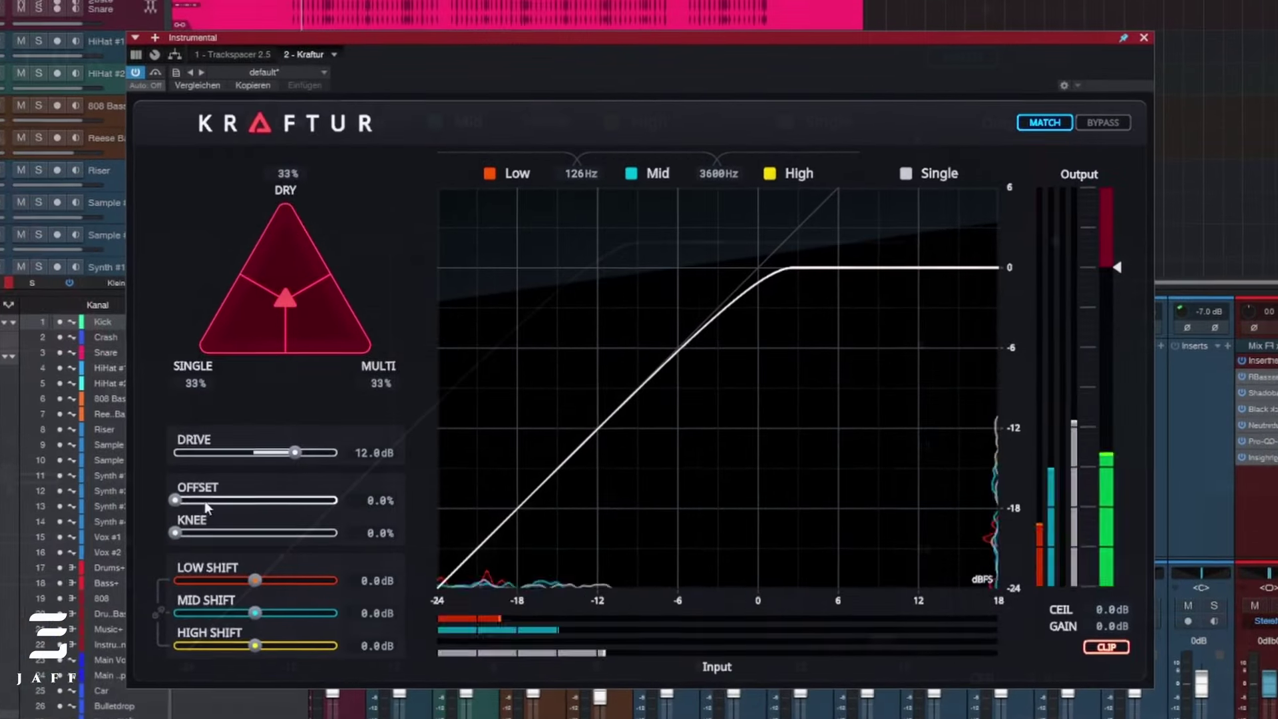
pyautogui.moveTo(240, 451); pyautogui.dragTo(254, 454)
pyautogui.moveTo(191, 508); pyautogui.dragTo(270, 514)
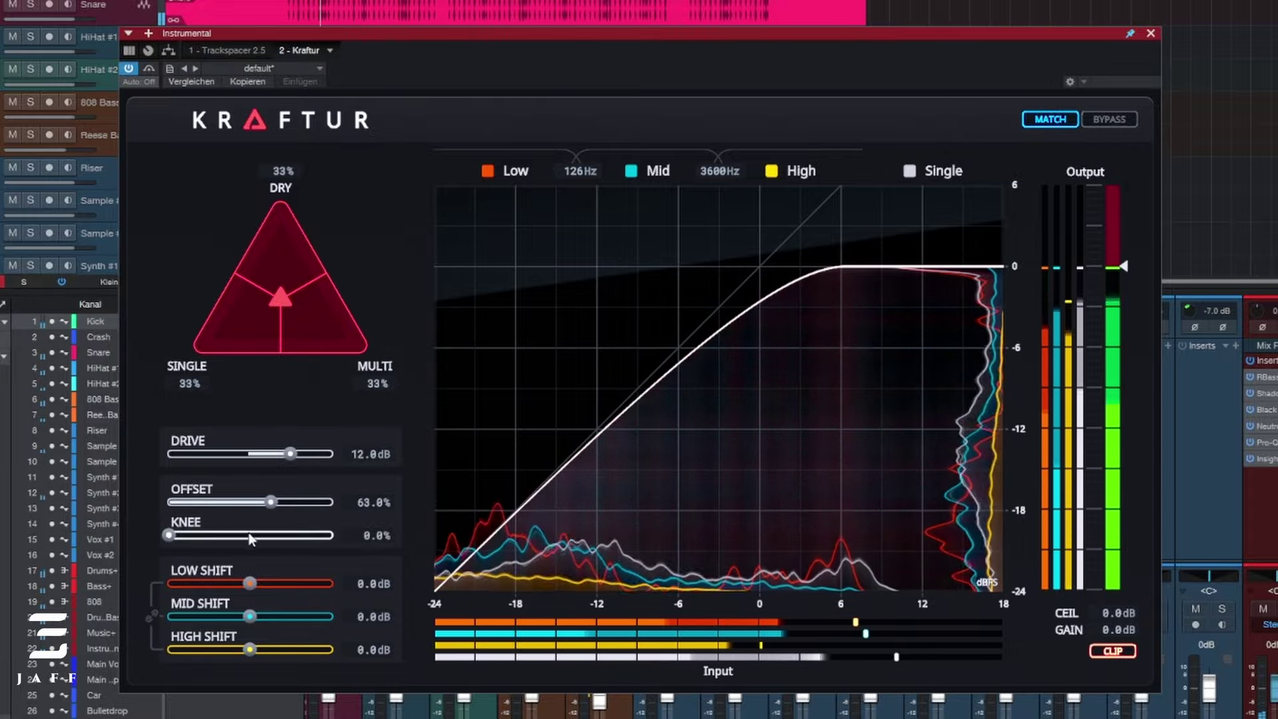
pyautogui.moveTo(169, 535); pyautogui.dragTo(291, 541)
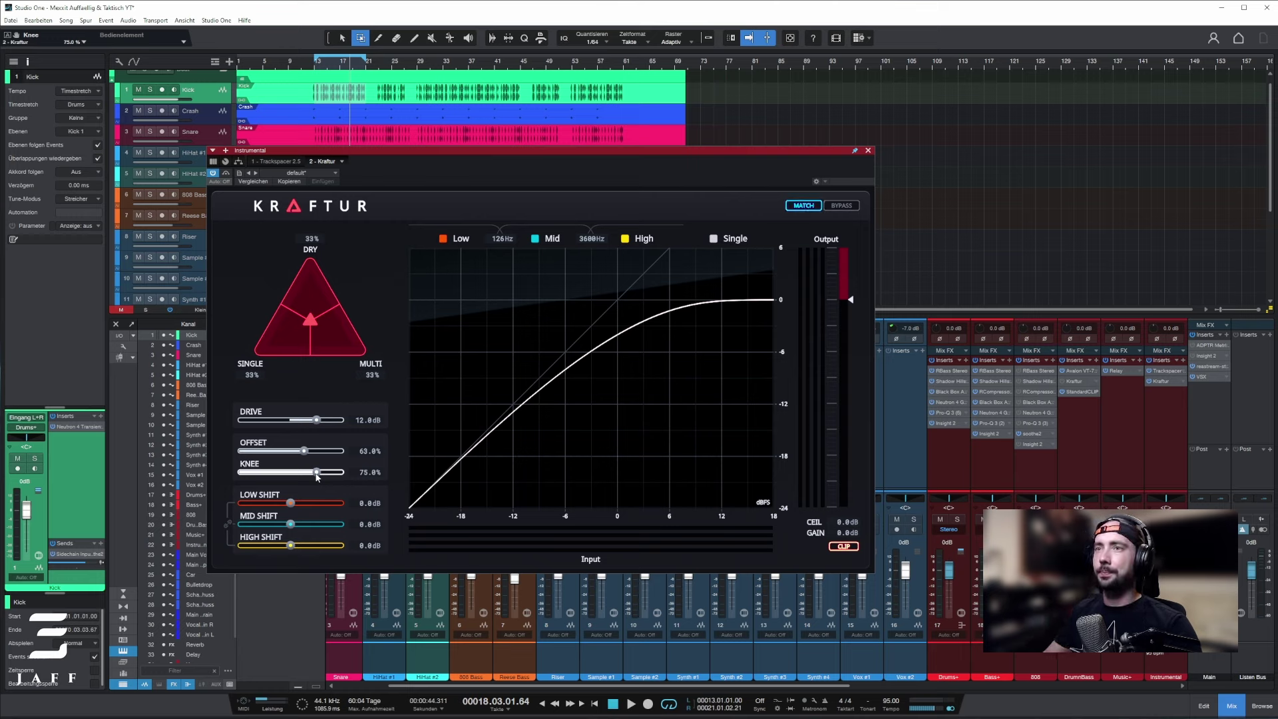
# Resume playback, lower Drive to 6.5 dB, and compare the saturated sound with the bypassed signal
pyautogui.press('space')
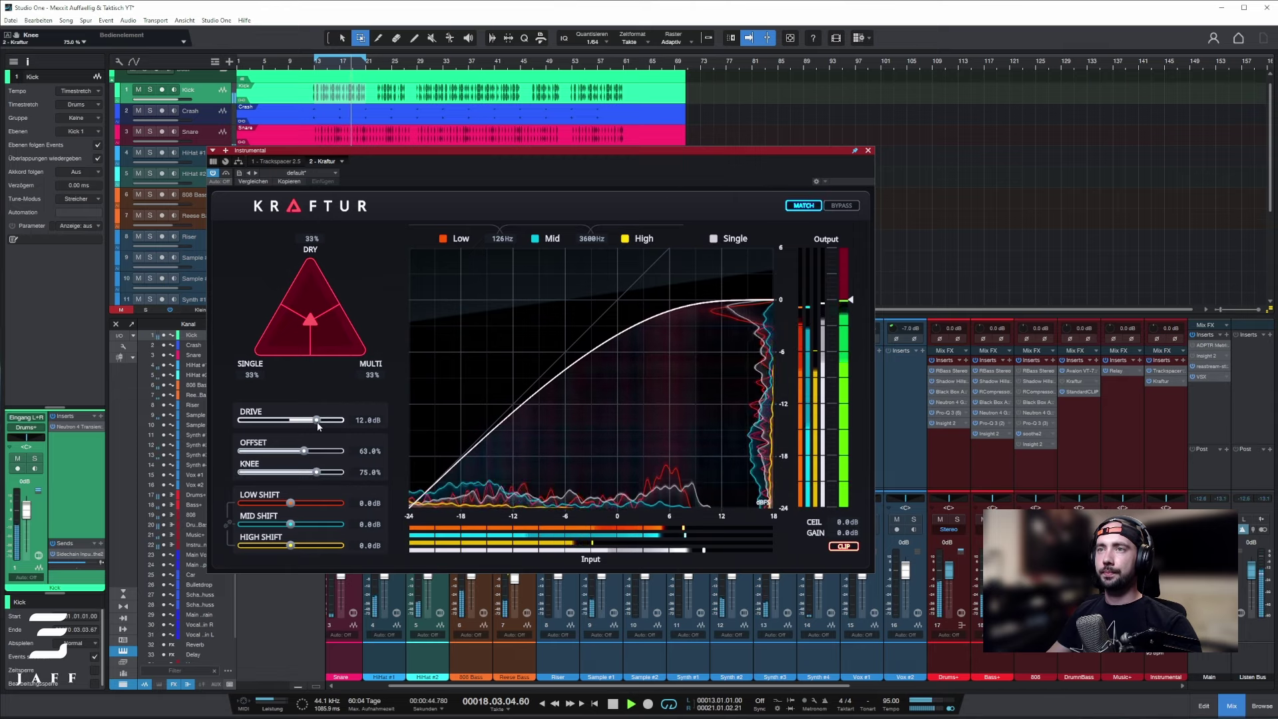
pyautogui.moveTo(317, 426); pyautogui.dragTo(304, 427)
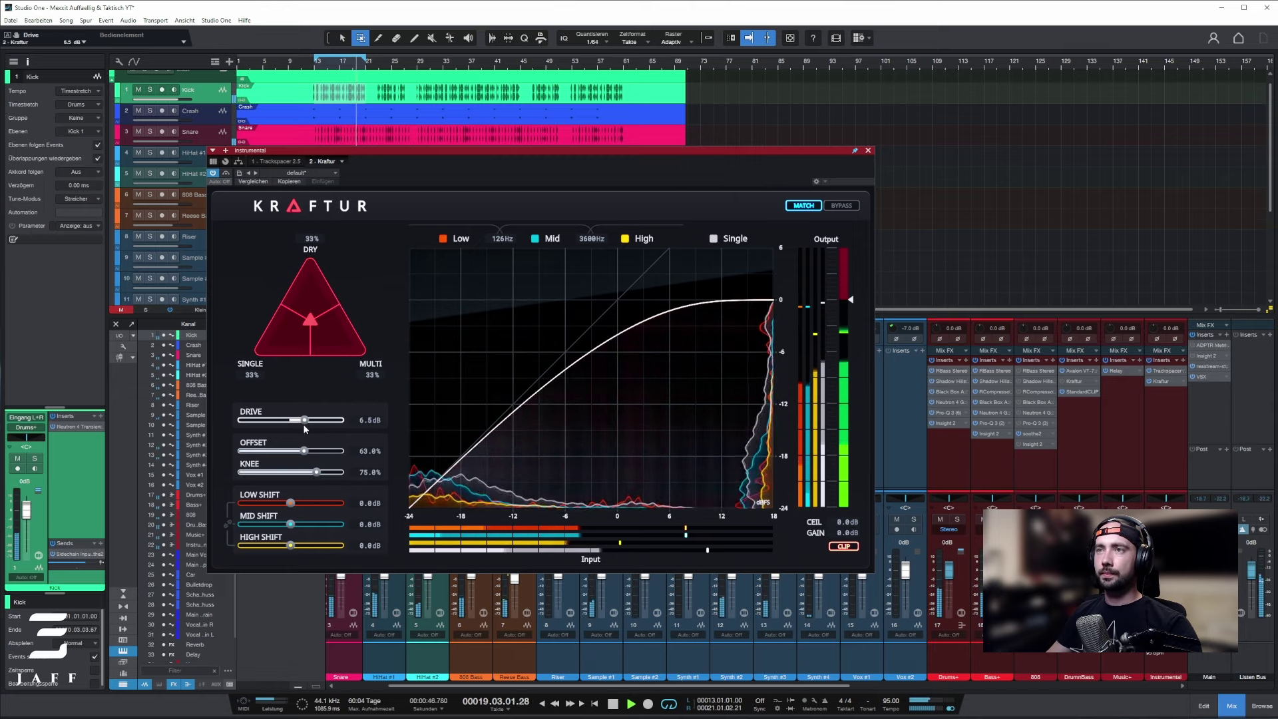
pyautogui.click(840, 205)
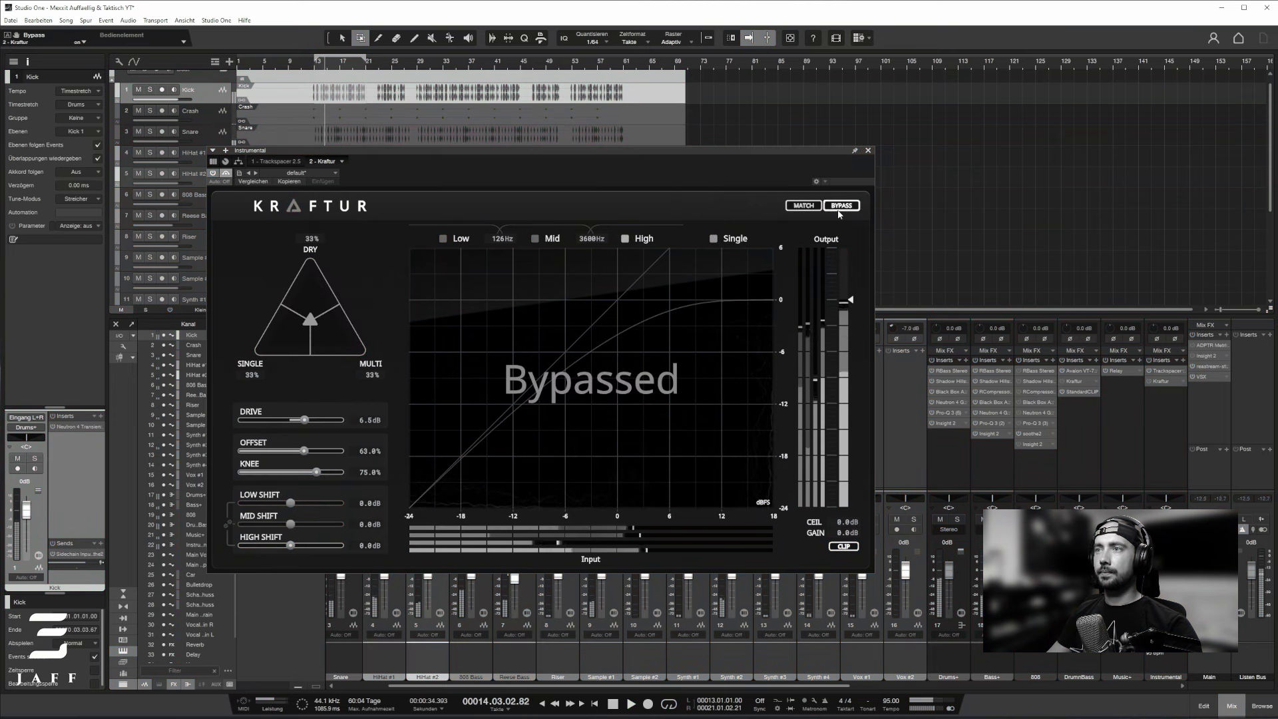
pyautogui.click(839, 211)
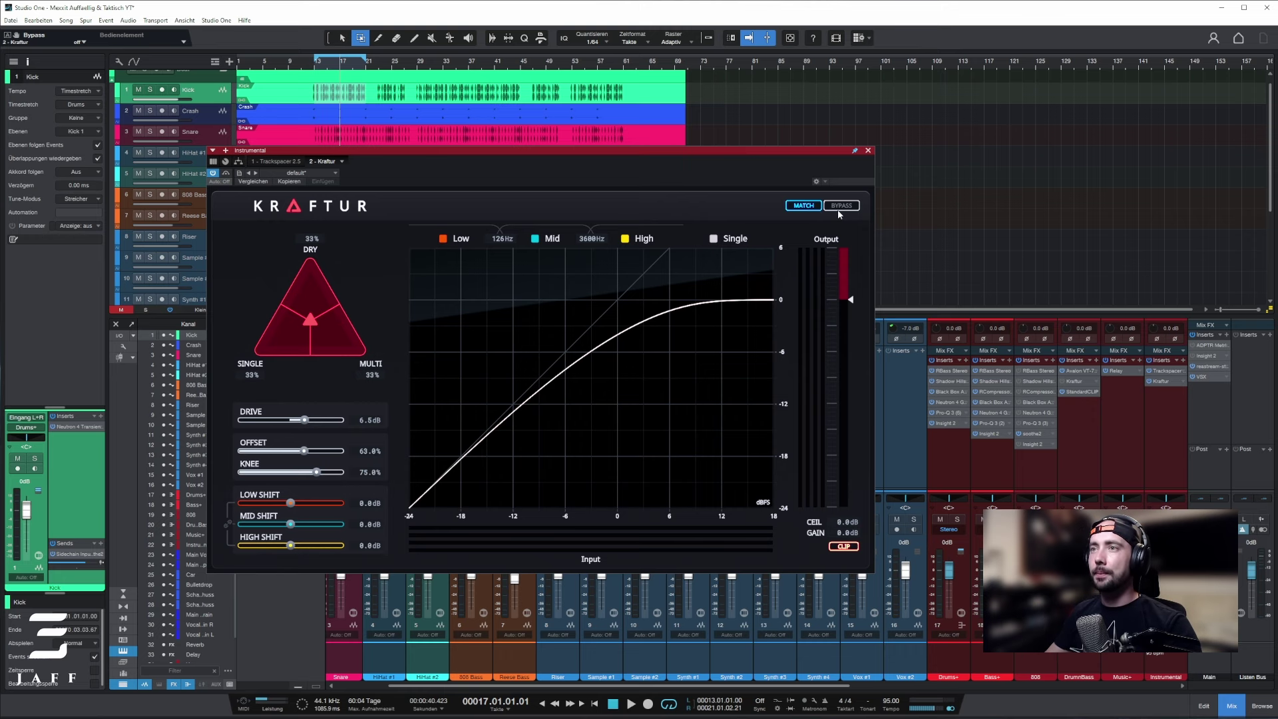
# Play the loop with the Low band isolated, set the low-mid crossover to 130 Hz and Low Shift to 1.0 dB
pyautogui.press('space')
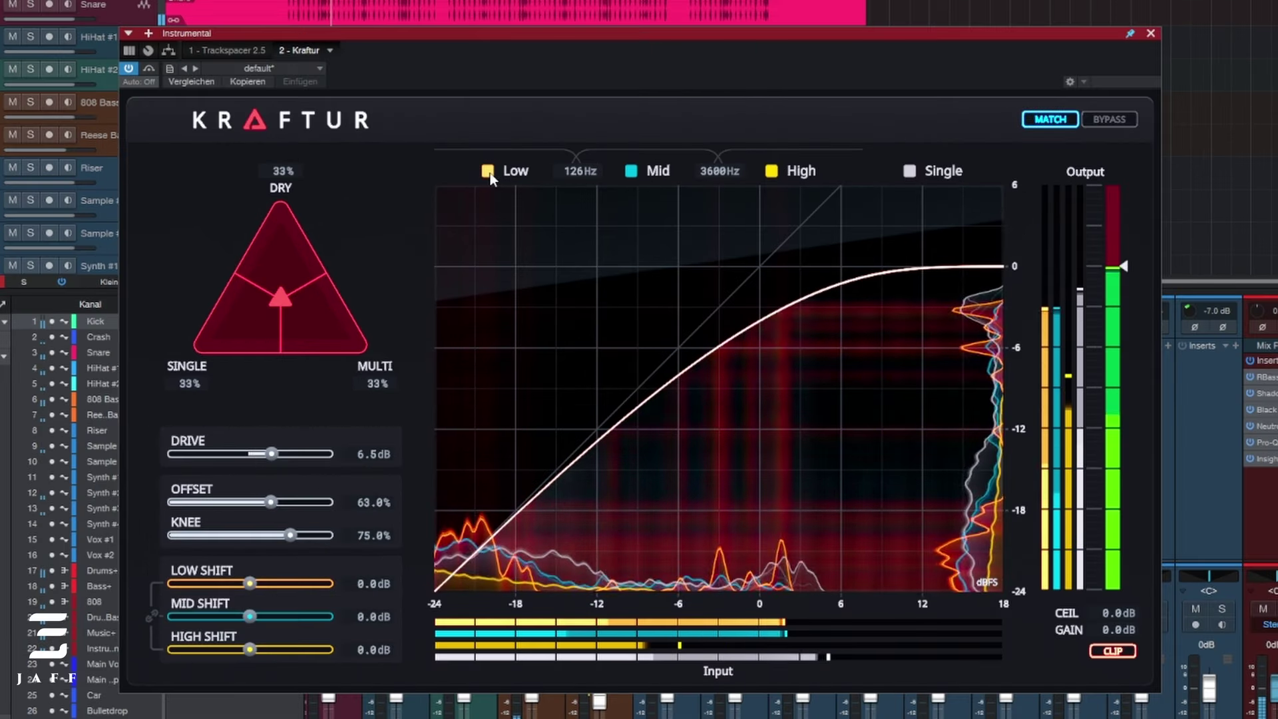
pyautogui.click(445, 240)
pyautogui.moveTo(573, 168); pyautogui.dragTo(562, 181)
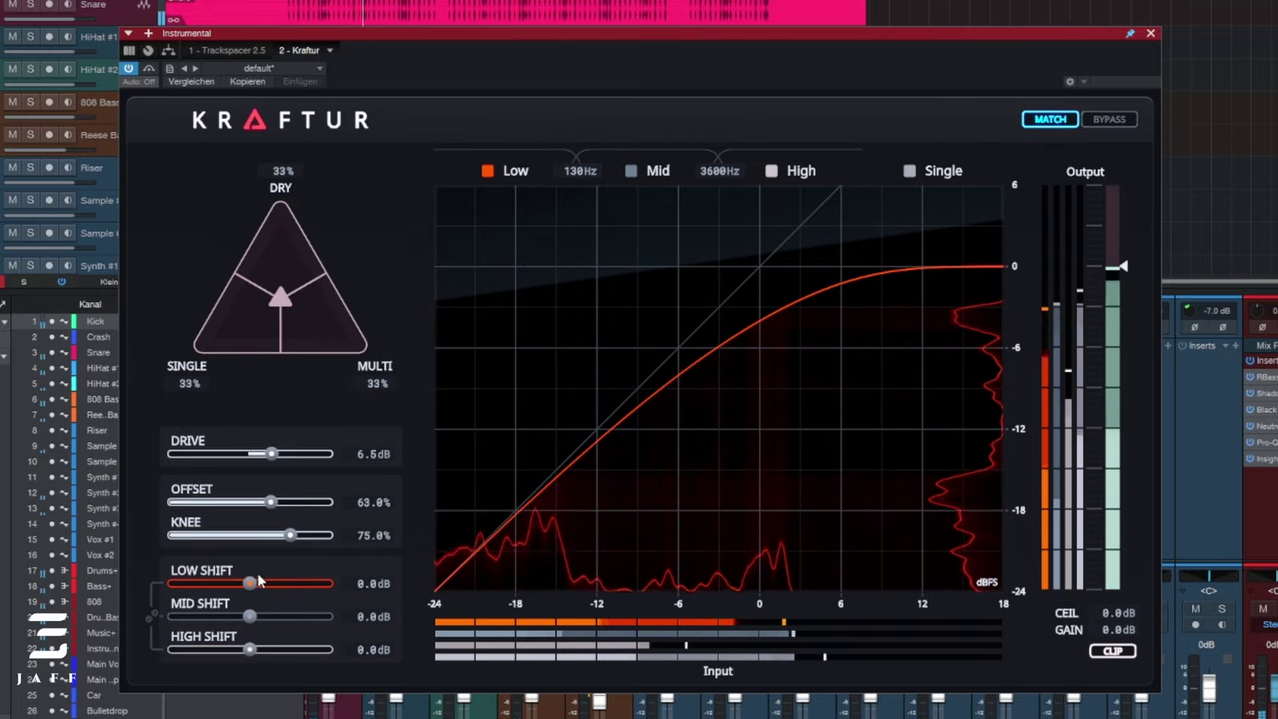
pyautogui.moveTo(258, 579)
pyautogui.mouseDown()
pyautogui.moveTo(310, 588)
pyautogui.moveTo(253, 603)
pyautogui.mouseUp()
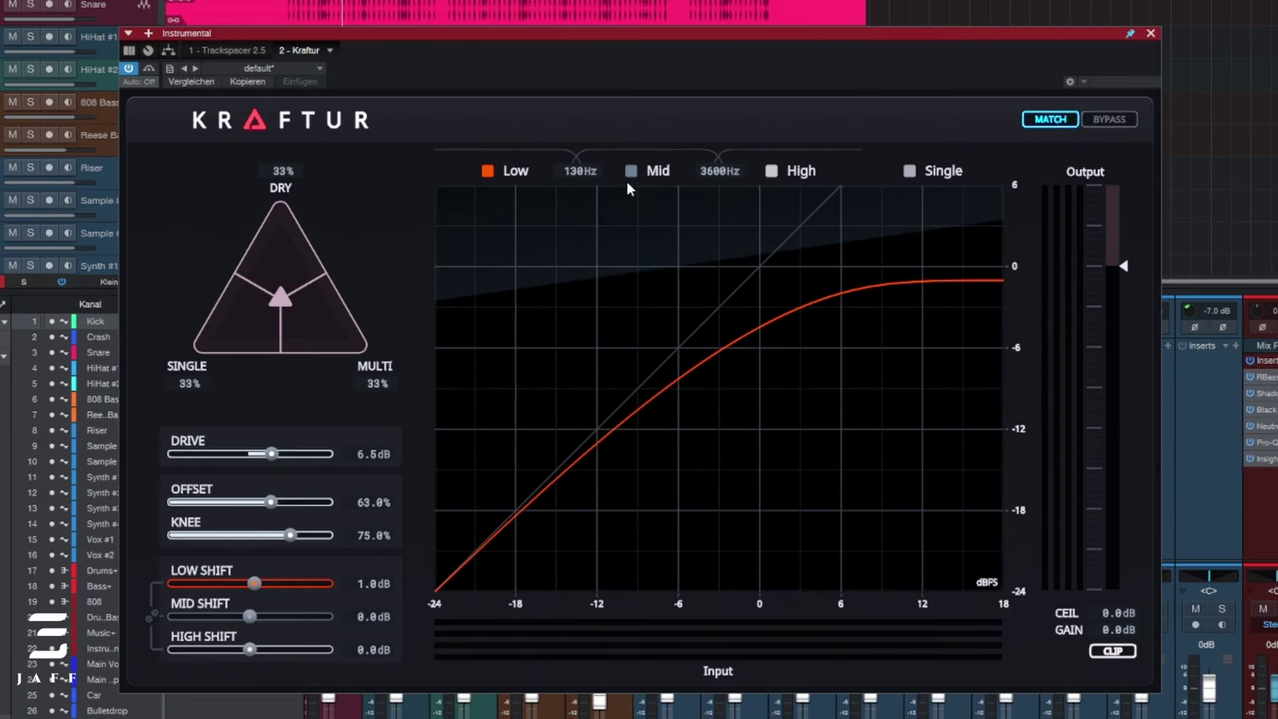
# Isolate the Mid band during playback, set the mid-high crossover to 3509 Hz and Mid Shift to 2.9 dB
pyautogui.press('space')
pyautogui.click(656, 171)
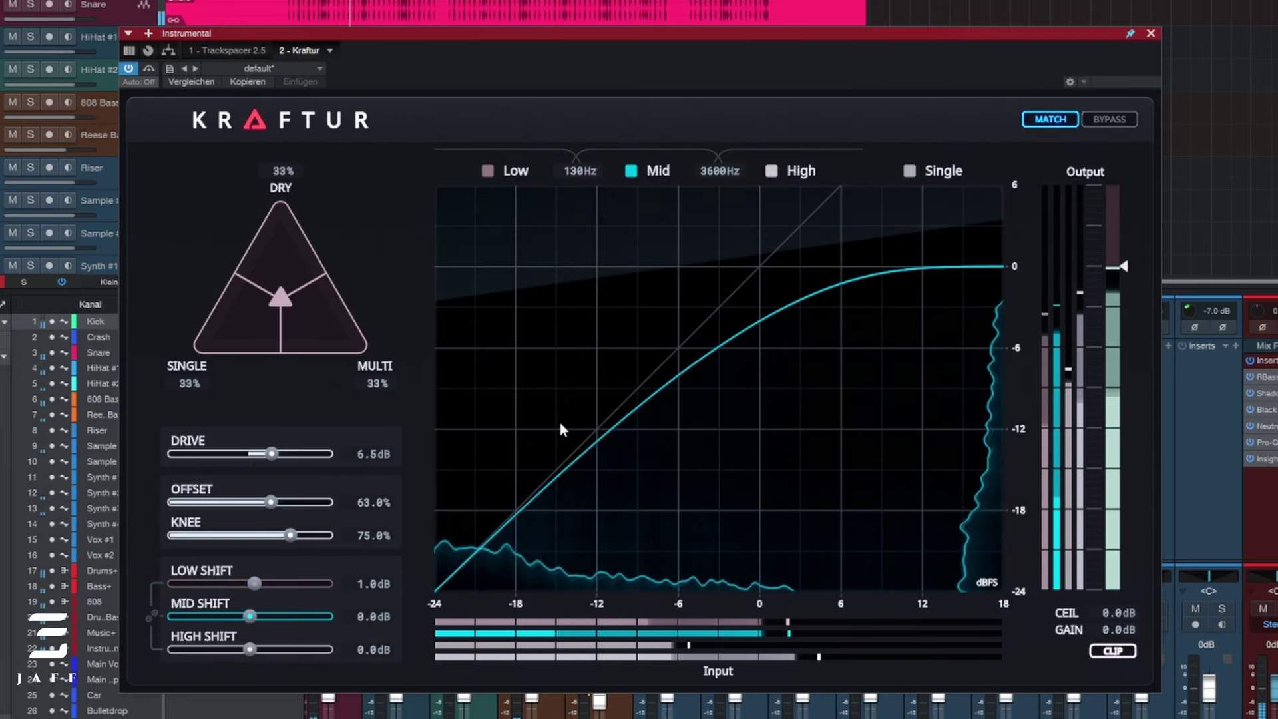
pyautogui.moveTo(736, 173); pyautogui.dragTo(734, 142)
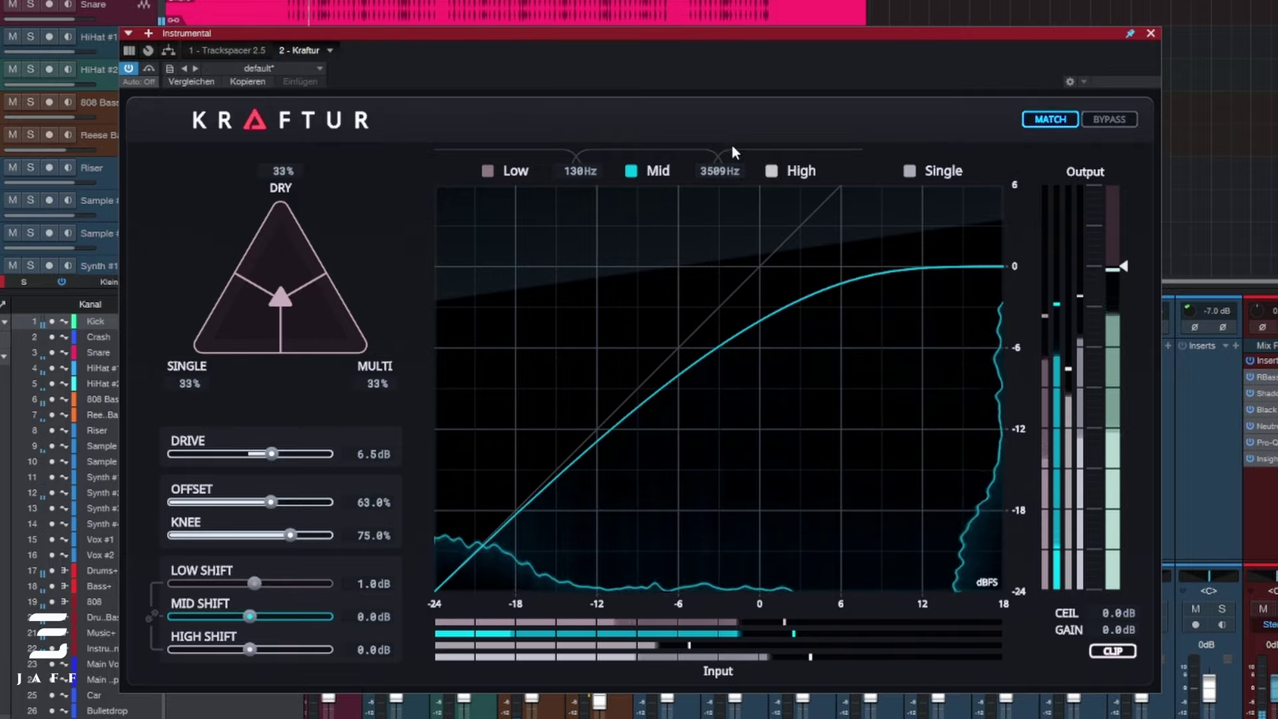
pyautogui.moveTo(251, 613)
pyautogui.mouseDown()
pyautogui.moveTo(296, 622)
pyautogui.moveTo(264, 620)
pyautogui.mouseUp()
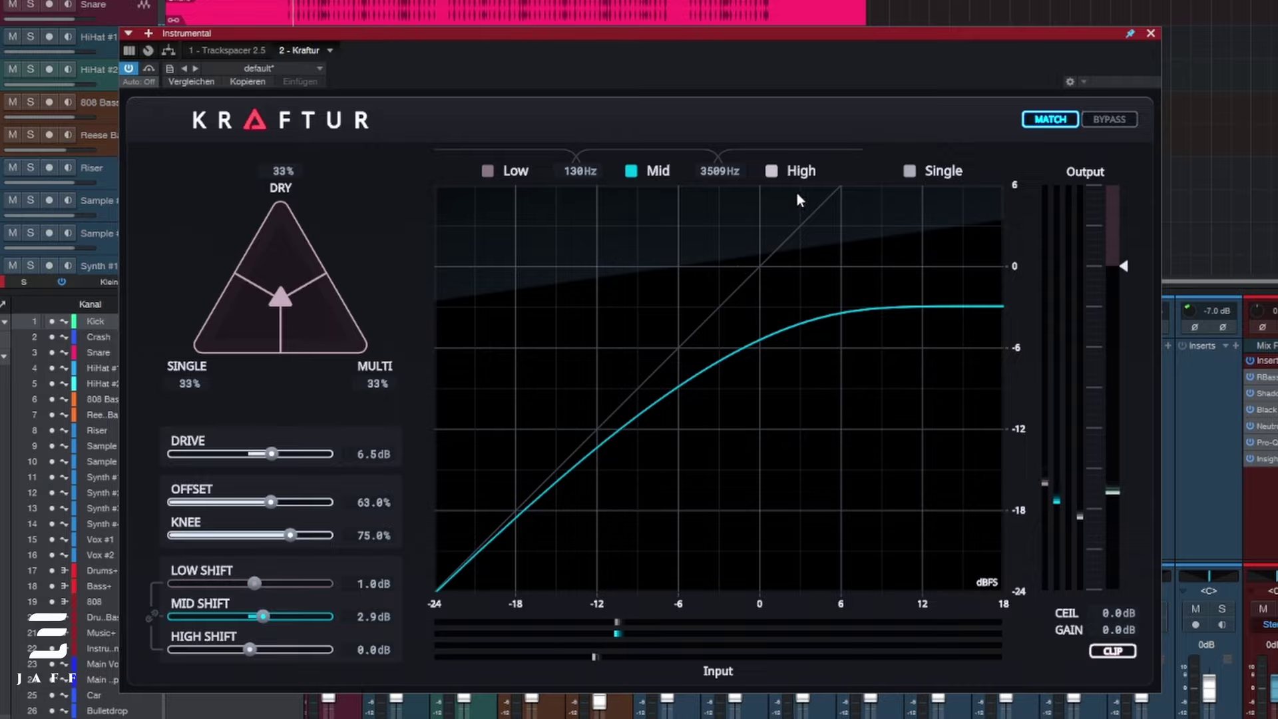
# Isolate the High band, set High Shift to 5.0 dB, and compare the full-band sound with the bypassed signal
pyautogui.click(638, 239)
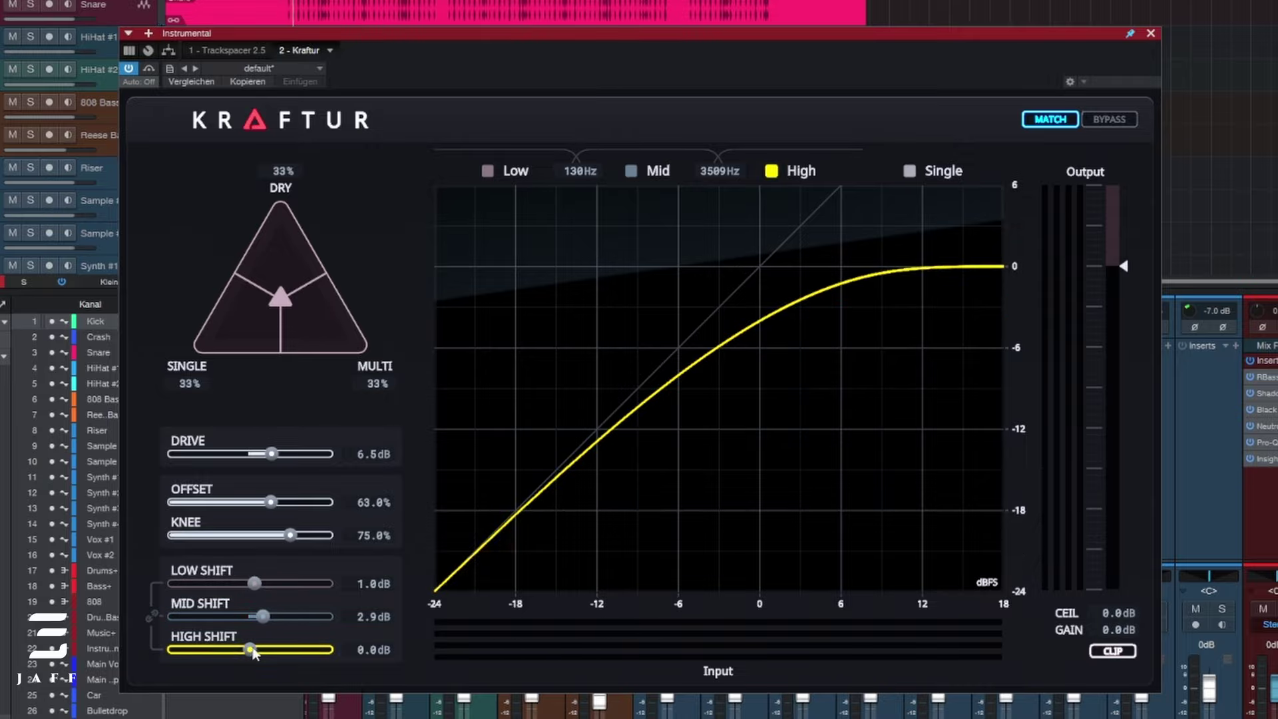
pyautogui.moveTo(250, 649)
pyautogui.mouseDown()
pyautogui.moveTo(197, 672)
pyautogui.moveTo(293, 662)
pyautogui.moveTo(257, 648)
pyautogui.moveTo(272, 651)
pyautogui.mouseUp()
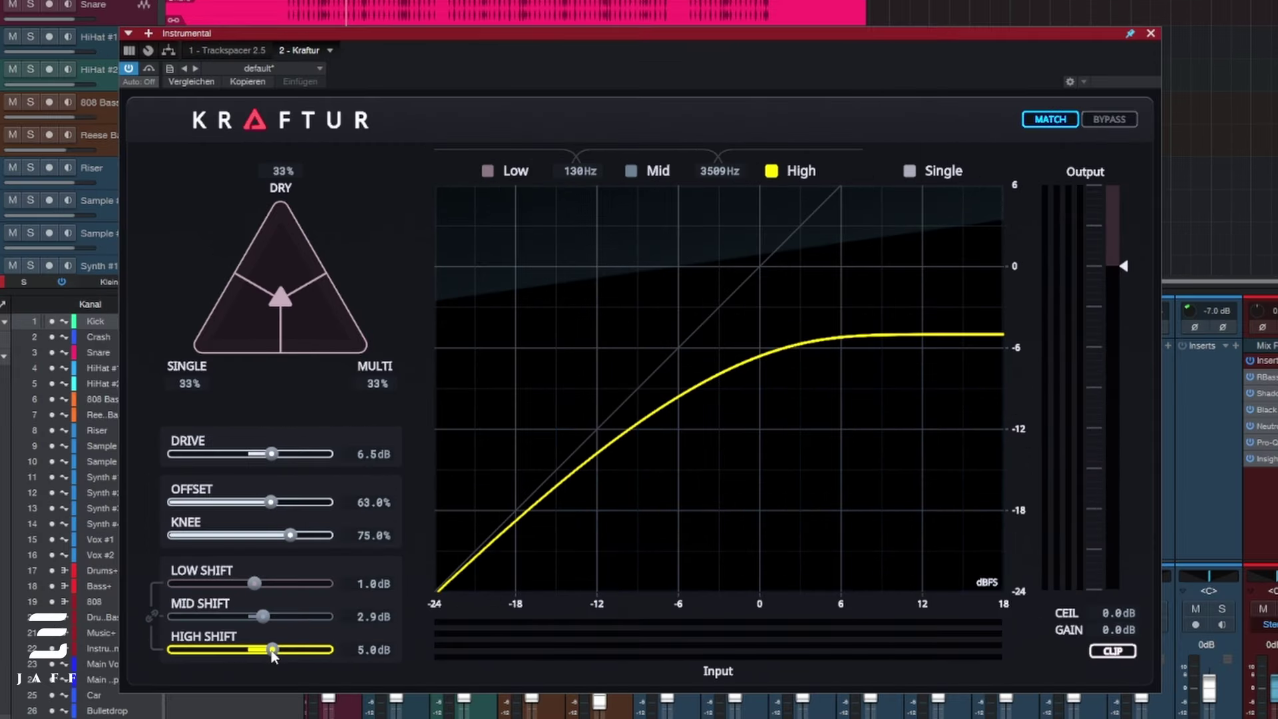
pyautogui.press('space')
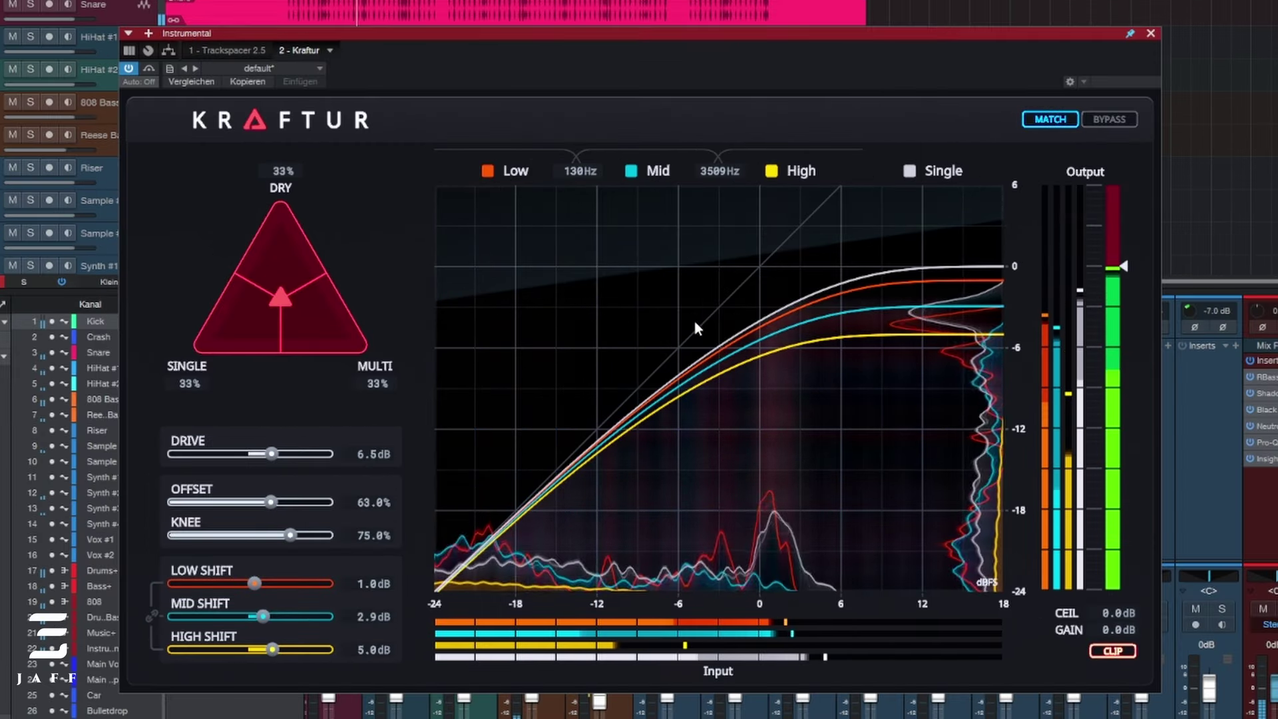
pyautogui.click(1117, 119)
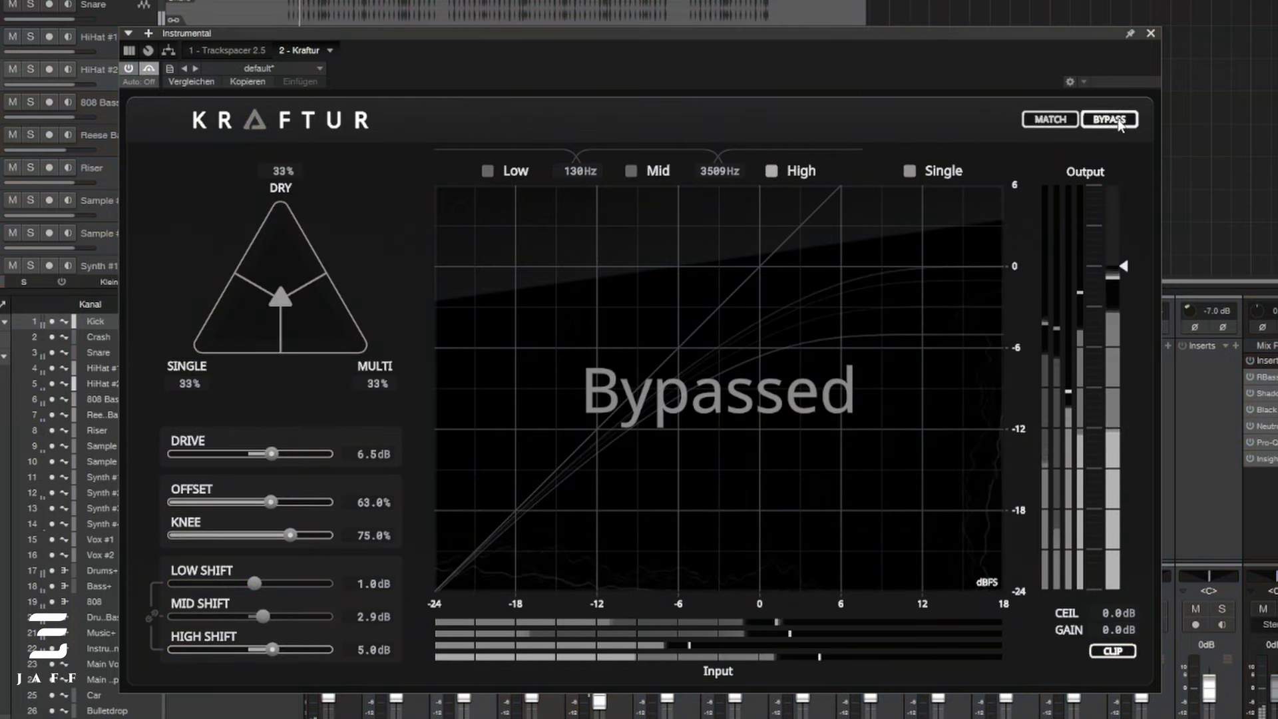
pyautogui.click(1117, 118)
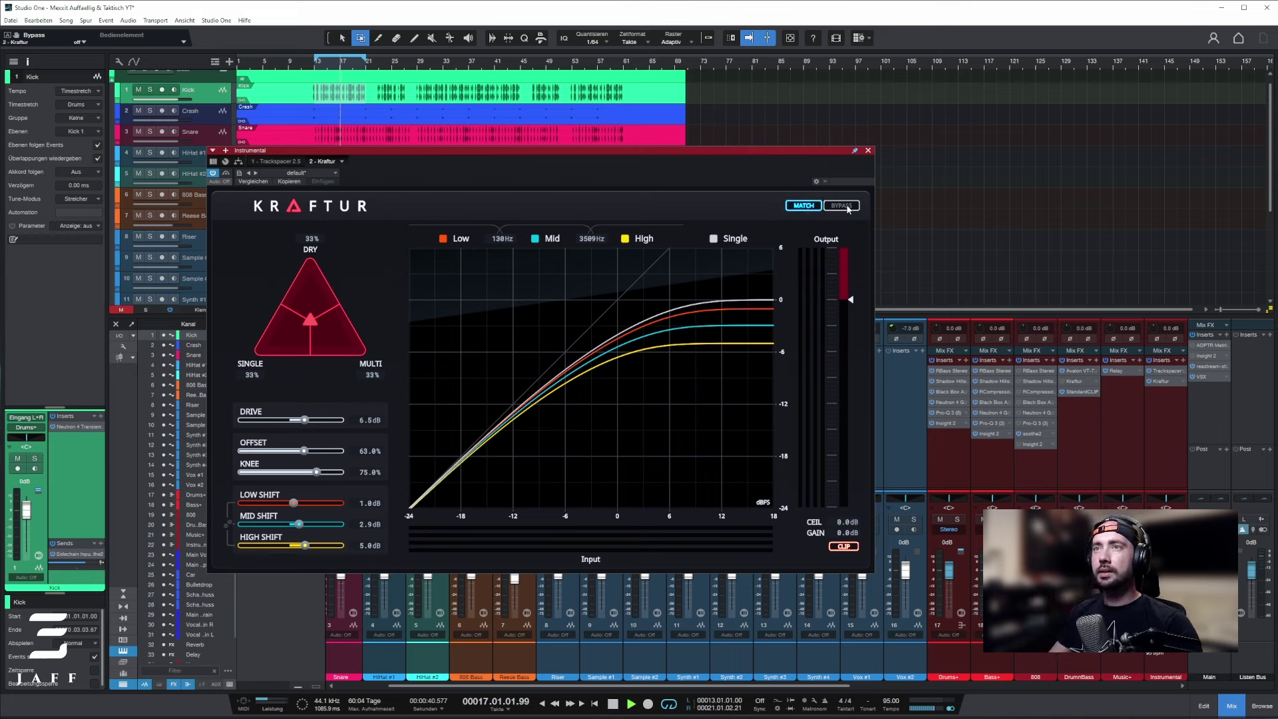
# Play the loop and set the mix triangle to 50% Dry, 25% Single and 25% Multi
pyautogui.press('space')
pyautogui.moveTo(310, 319)
pyautogui.mouseDown()
pyautogui.moveTo(242, 368)
pyautogui.moveTo(301, 337)
pyautogui.moveTo(356, 357)
pyautogui.moveTo(337, 331)
pyautogui.moveTo(346, 339)
pyautogui.moveTo(312, 337)
pyautogui.moveTo(310, 309)
pyautogui.mouseUp()
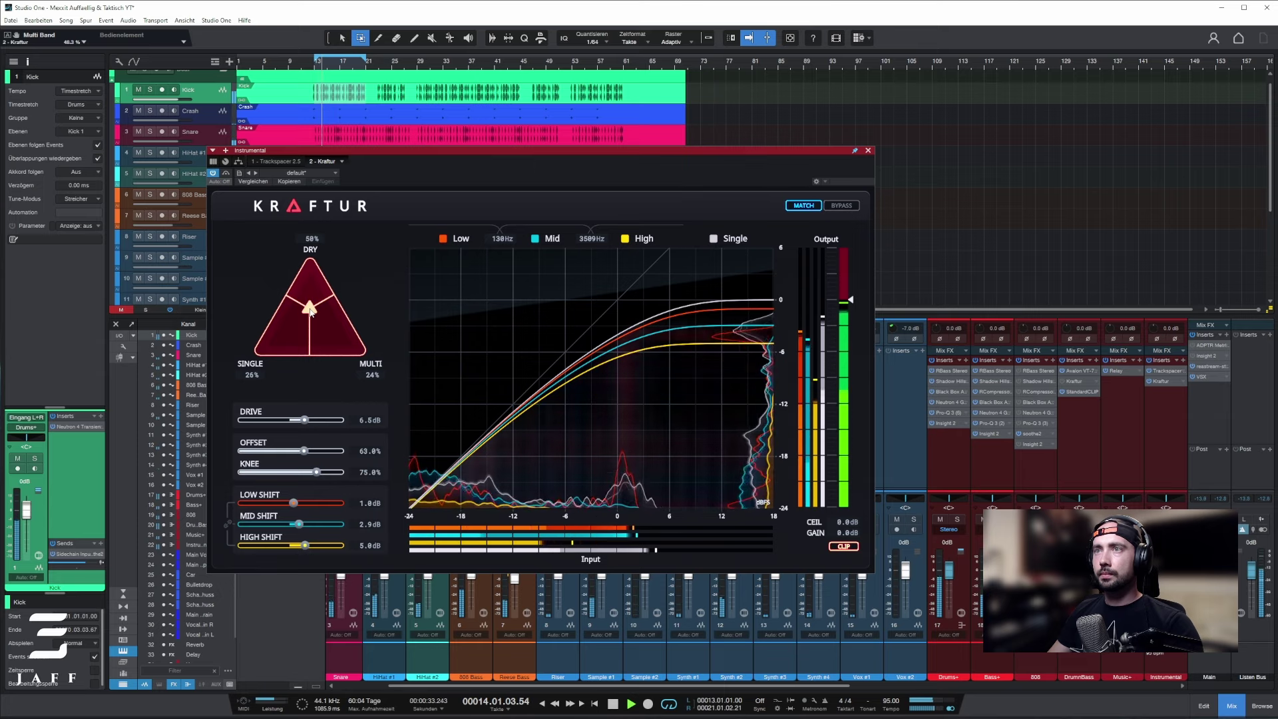
pyautogui.moveTo(310, 313); pyautogui.dragTo(312, 314)
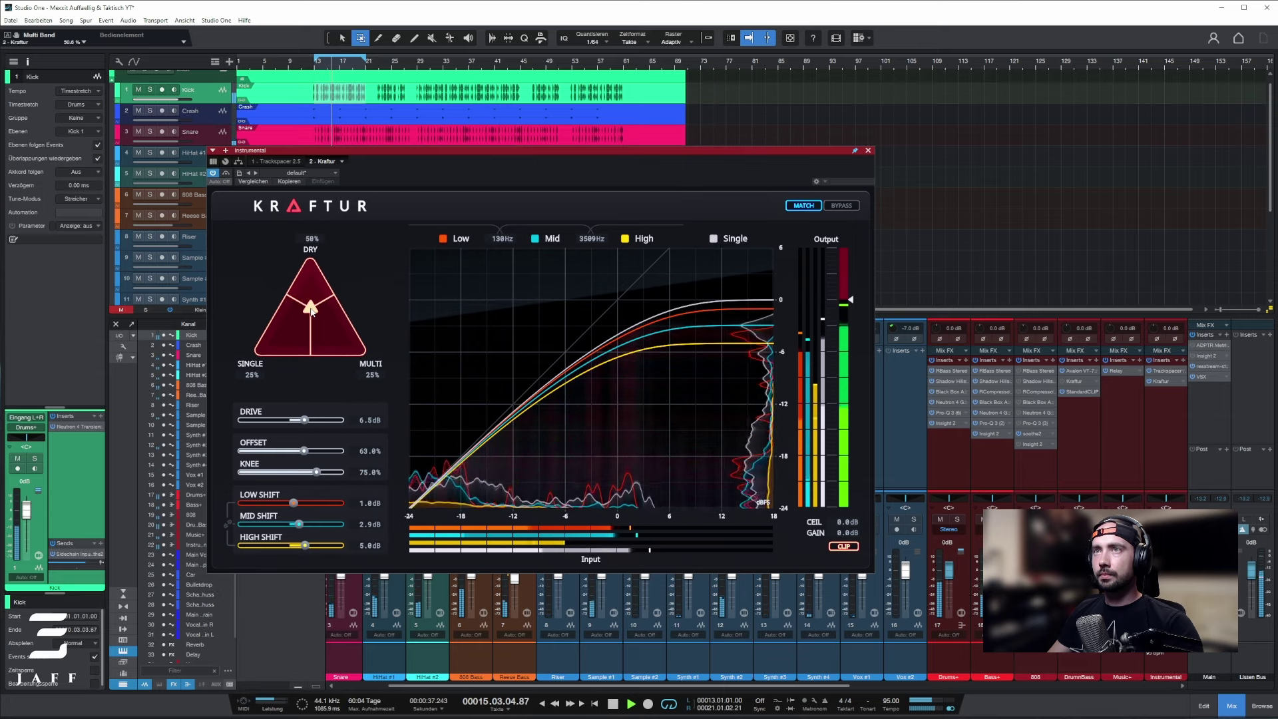
# Compare the 50% dry blend with the bypassed signal and stop playback
pyautogui.click(847, 209)
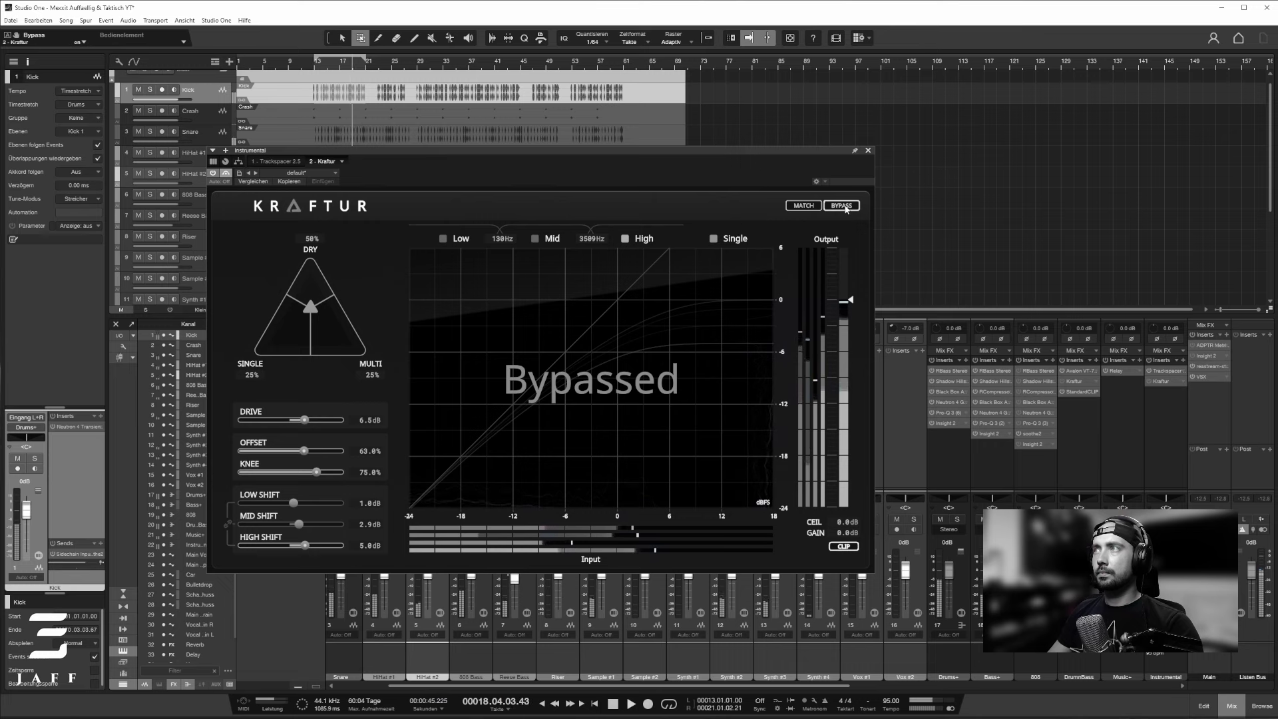
pyautogui.click(847, 208)
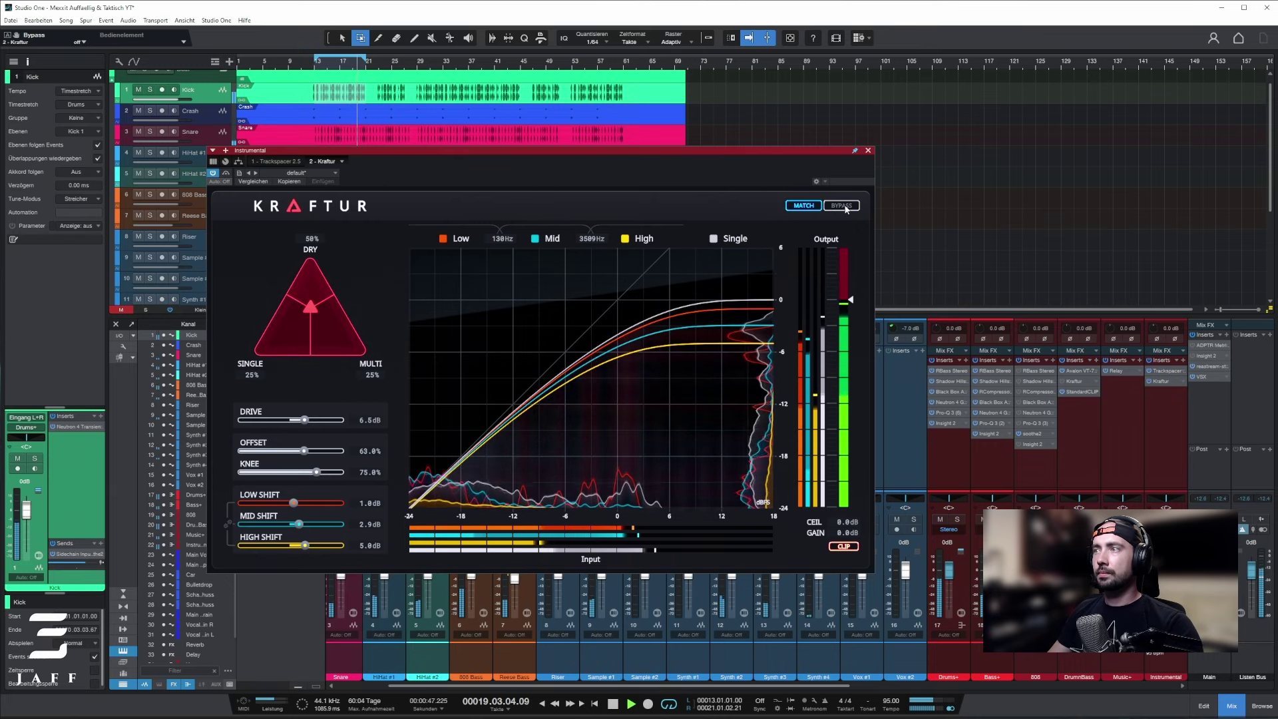
pyautogui.press('space')
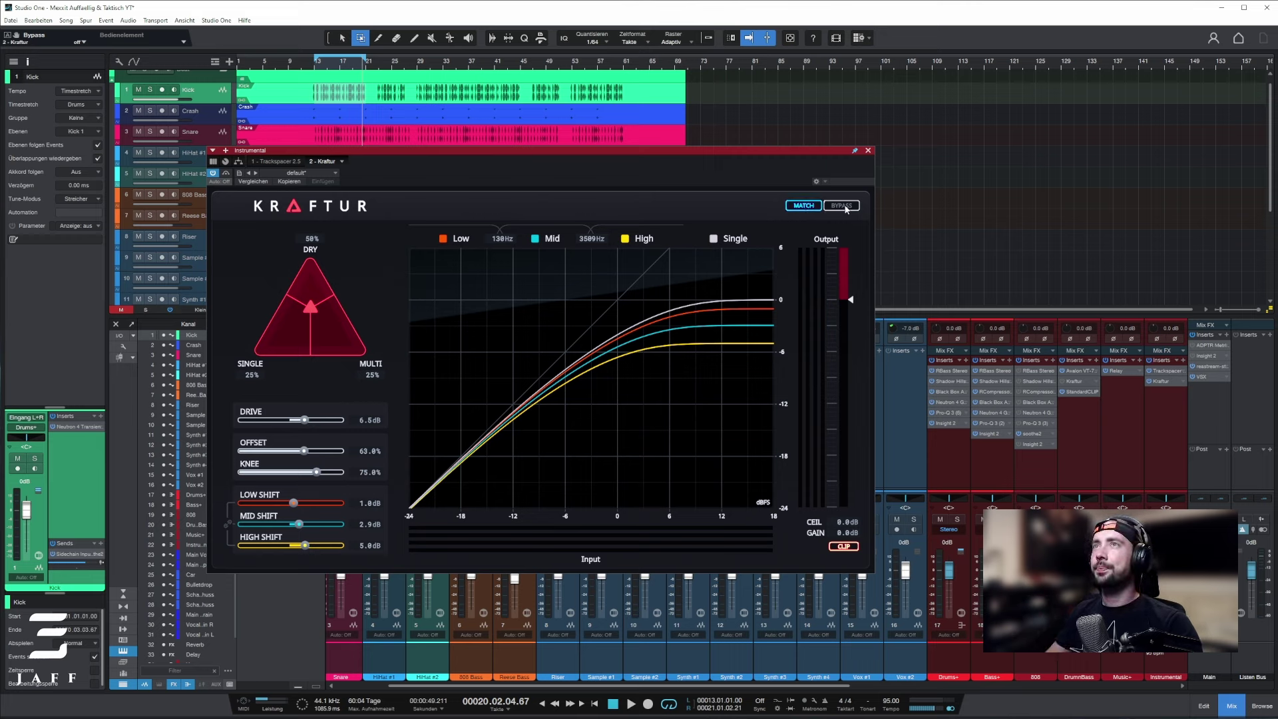
# Turn off Match during playback and compare the unmatched output with the bypassed signal
pyautogui.press('space')
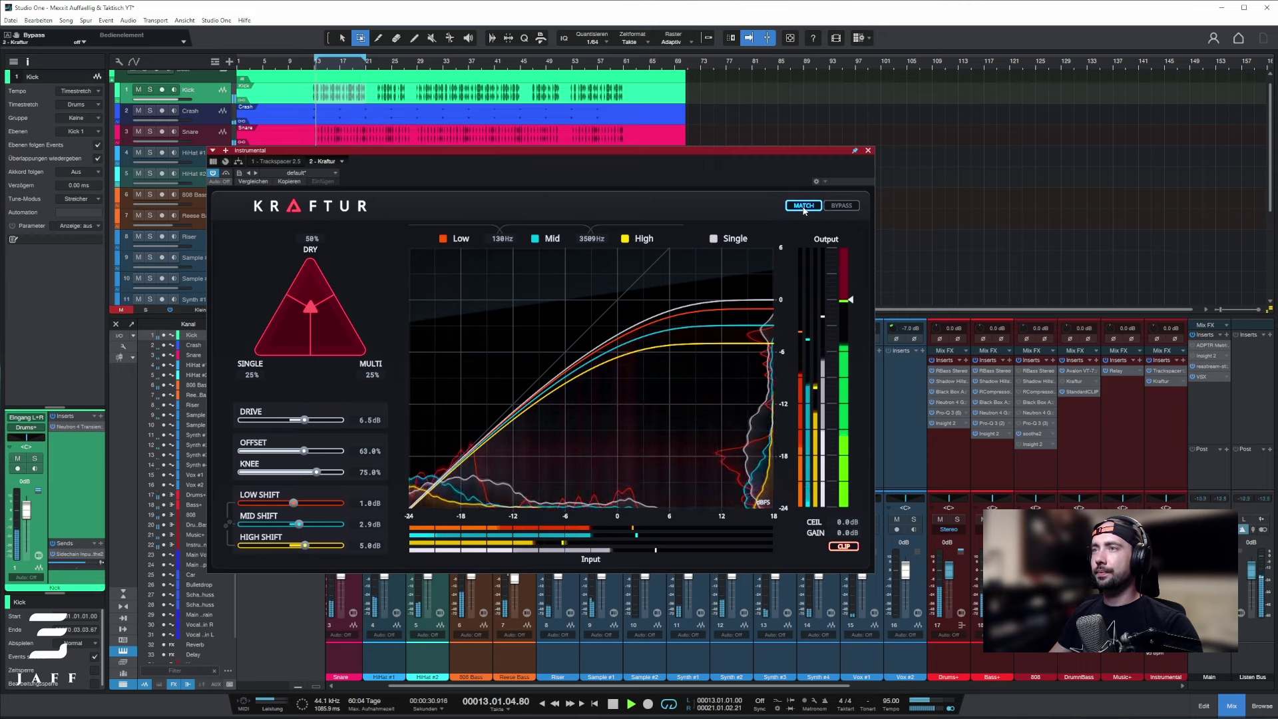
pyautogui.click(804, 206)
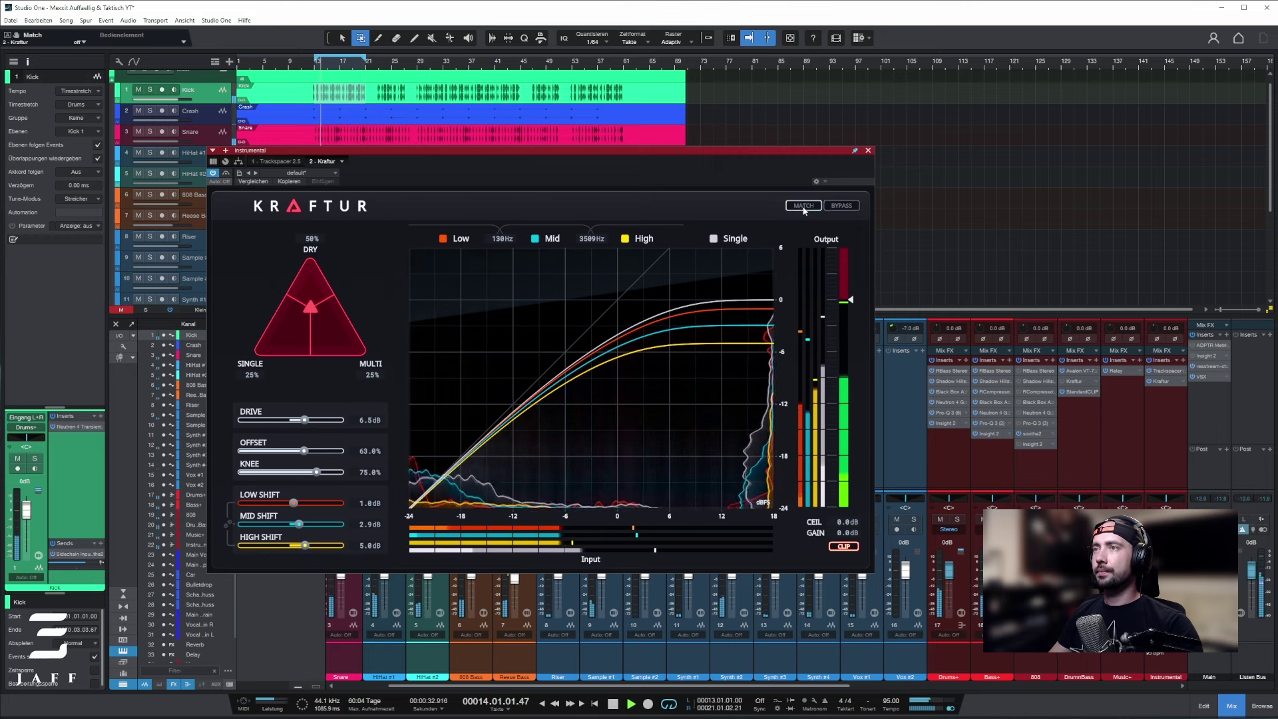
pyautogui.click(843, 207)
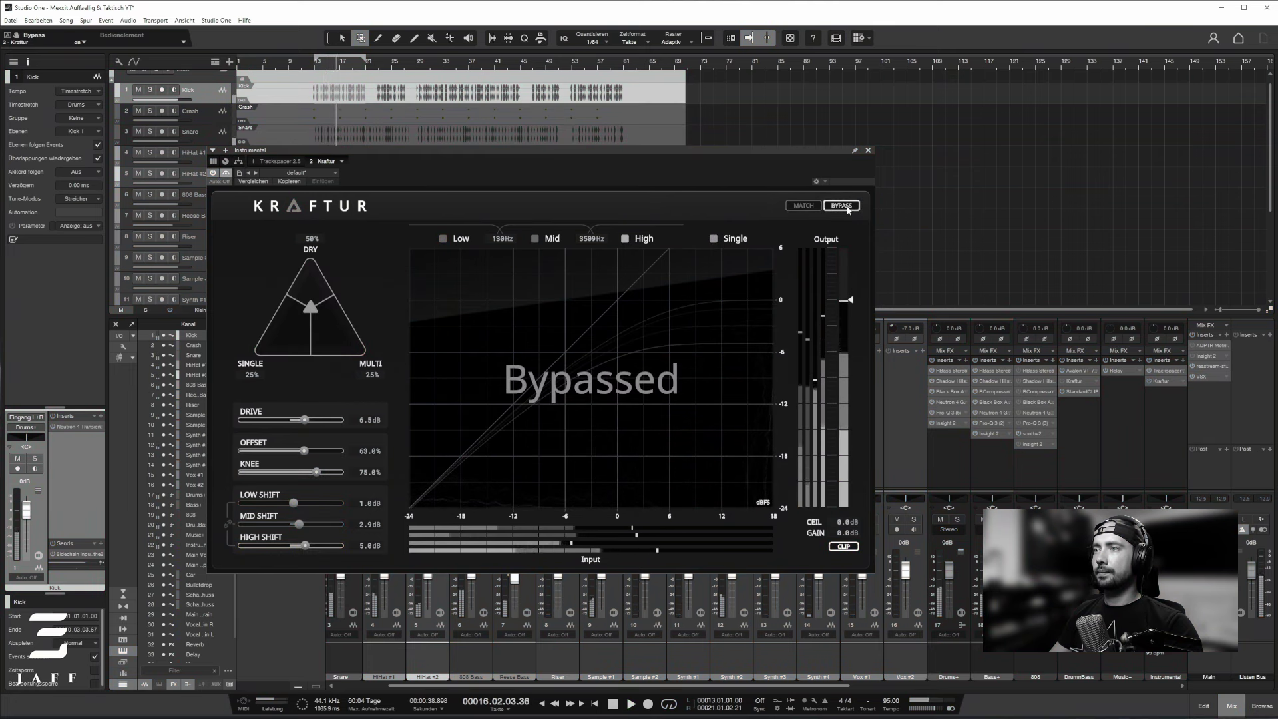
pyautogui.click(847, 210)
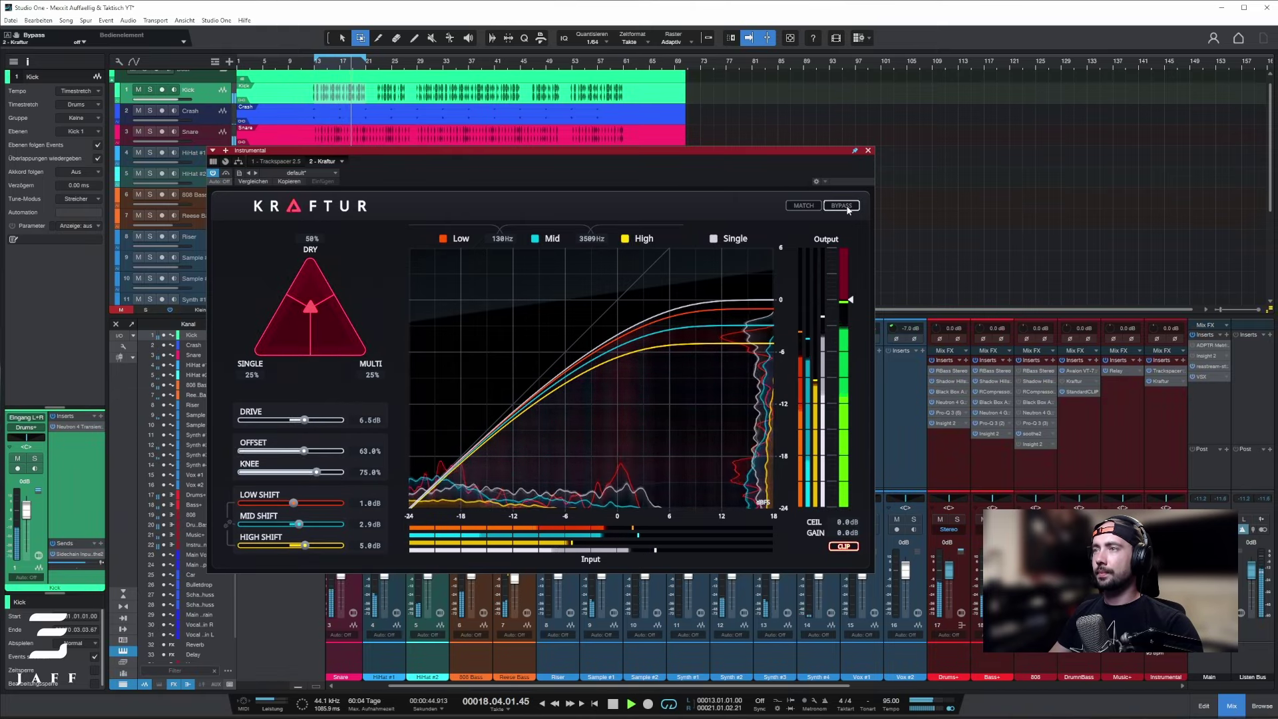
pyautogui.press('space')
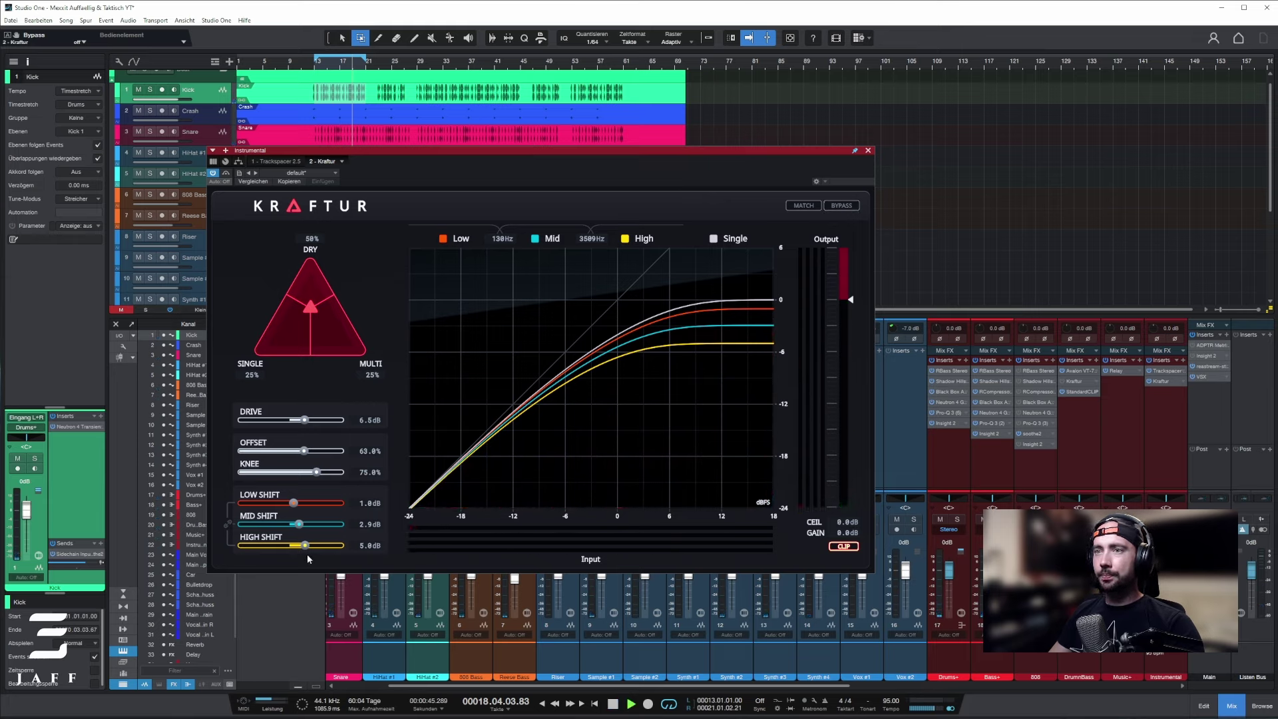
# Lower High Shift to 2.2 dB and compare the sound with Match on and off and against the bypassed signal
pyautogui.moveTo(305, 549); pyautogui.dragTo(296, 558)
pyautogui.press('space')
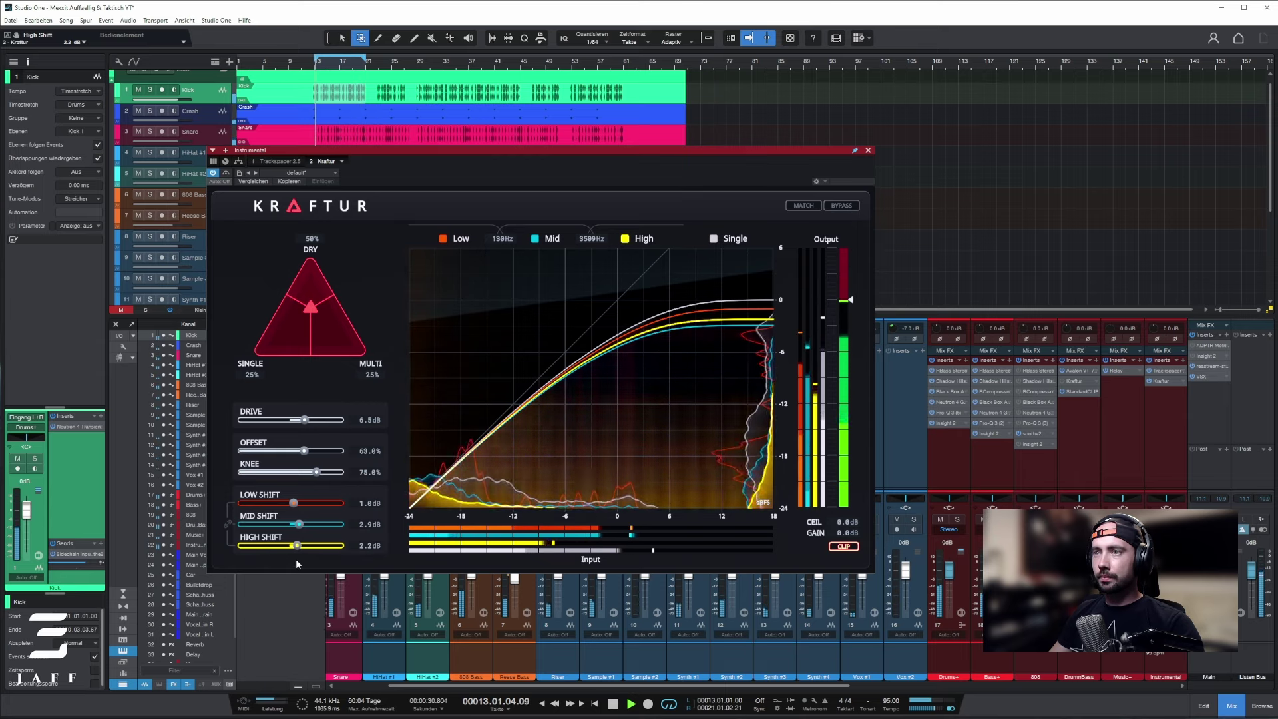
pyautogui.click(801, 206)
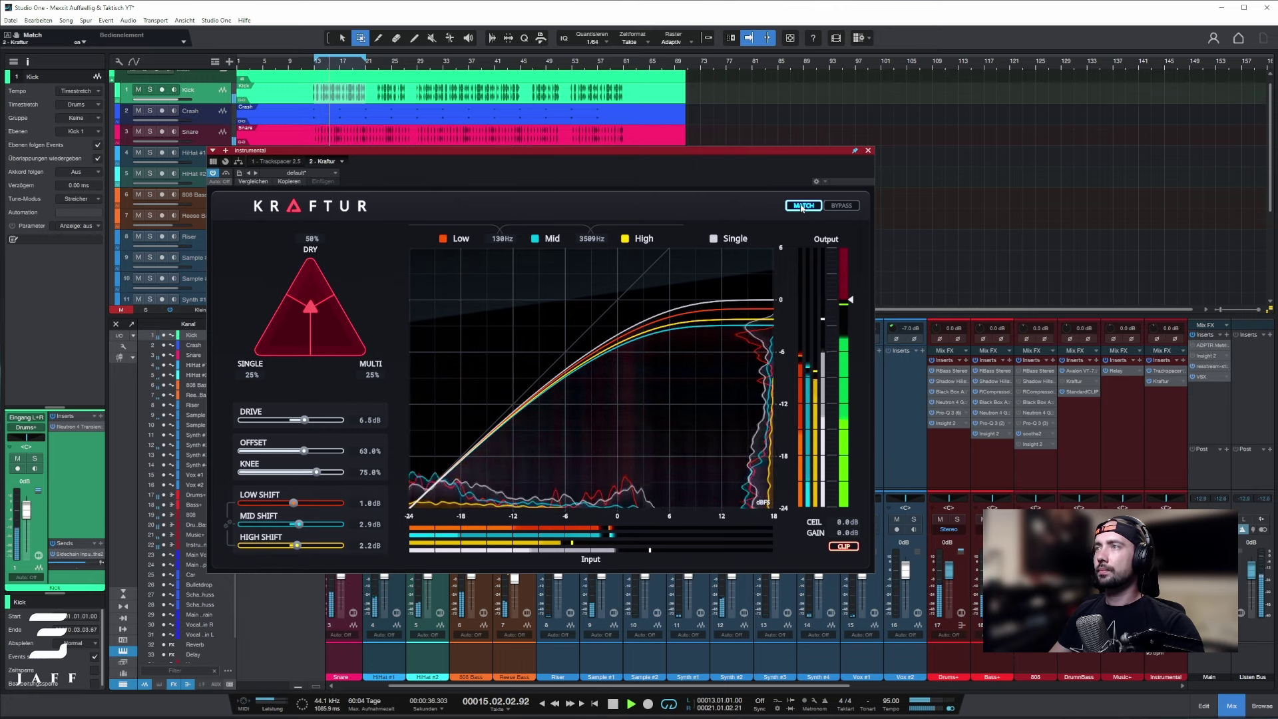
pyautogui.click(803, 207)
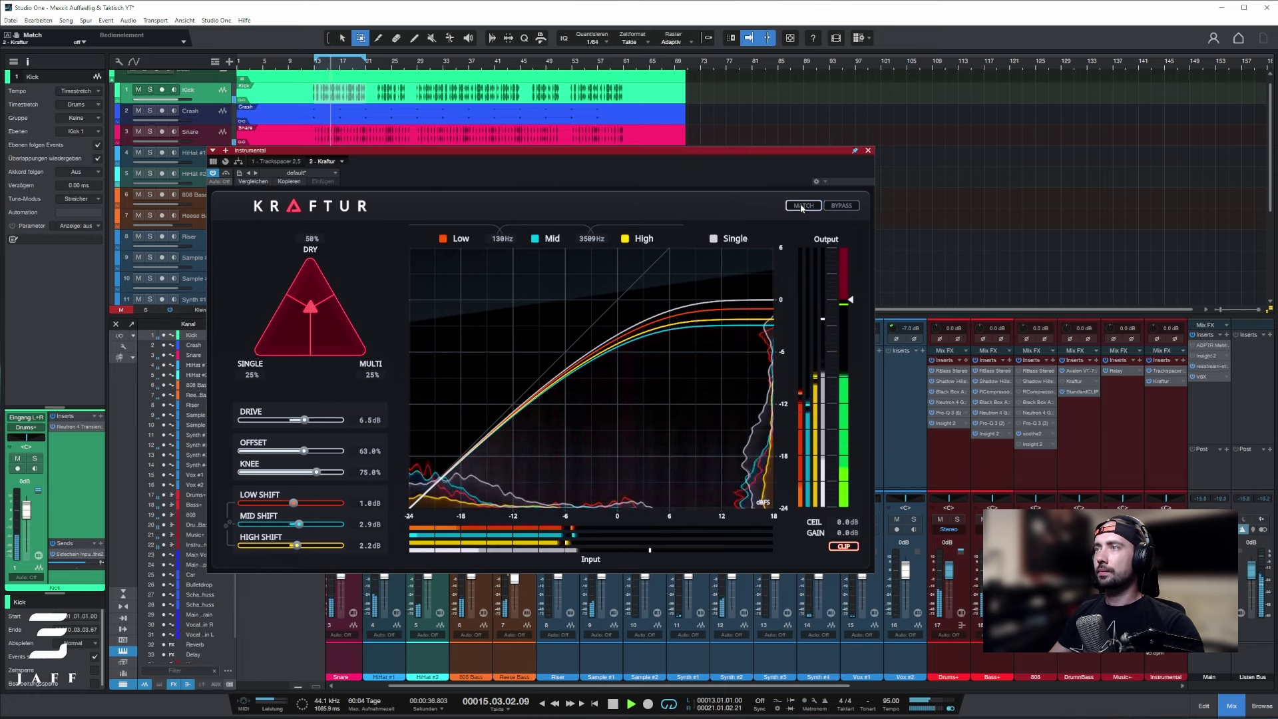
pyautogui.click(845, 207)
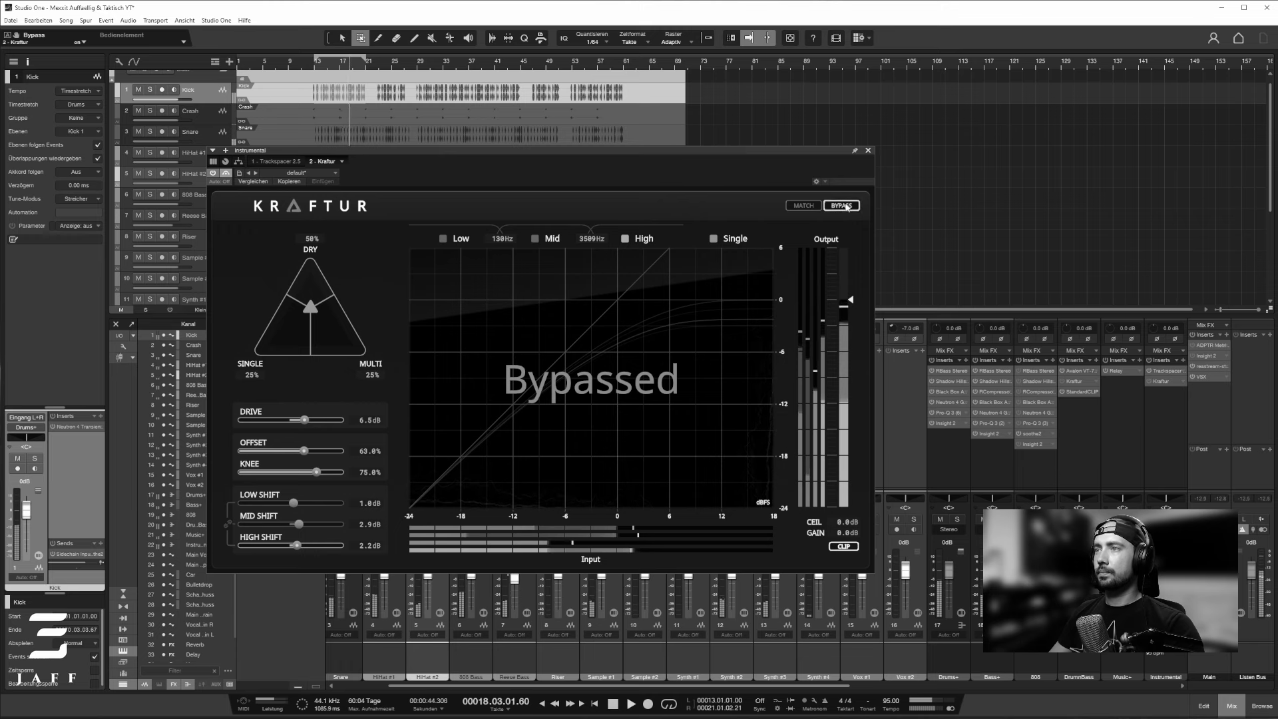
pyautogui.click(845, 206)
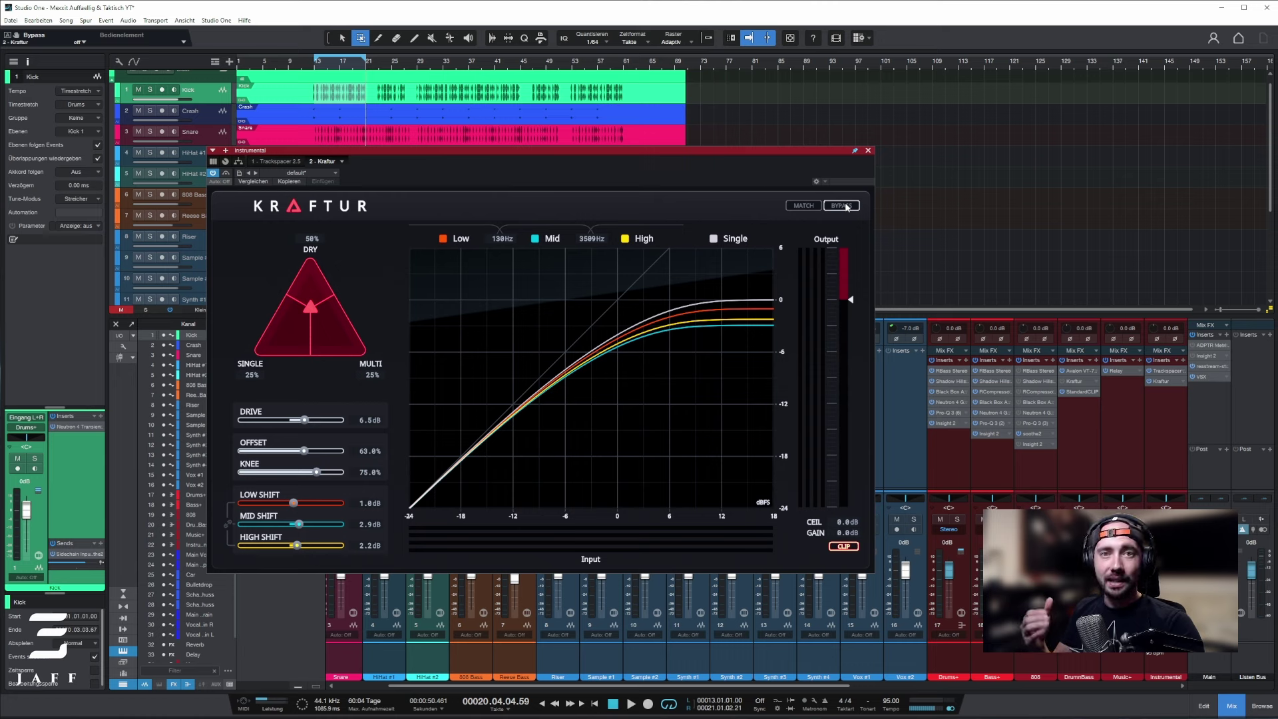
# Measure the Instrumental bus loudness in Insight 2 with Kraftur bypassed and with it active
pyautogui.click(843, 206)
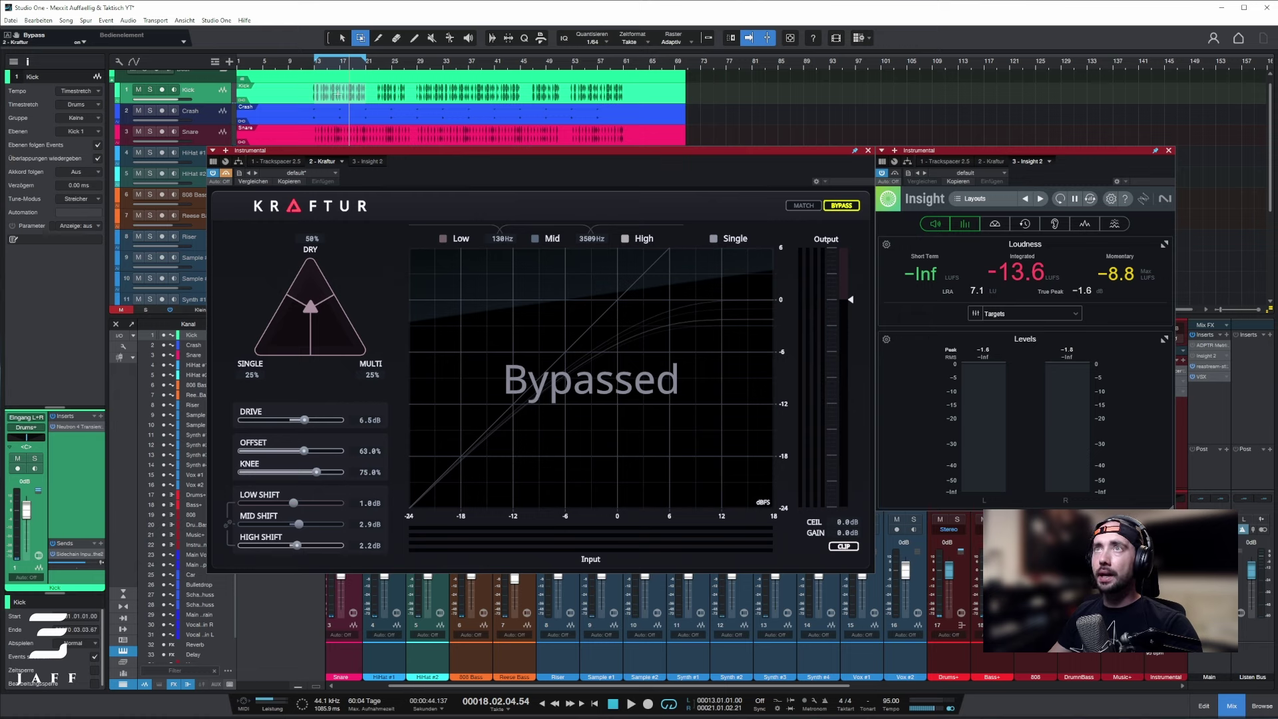
pyautogui.click(842, 205)
pyautogui.press('space')
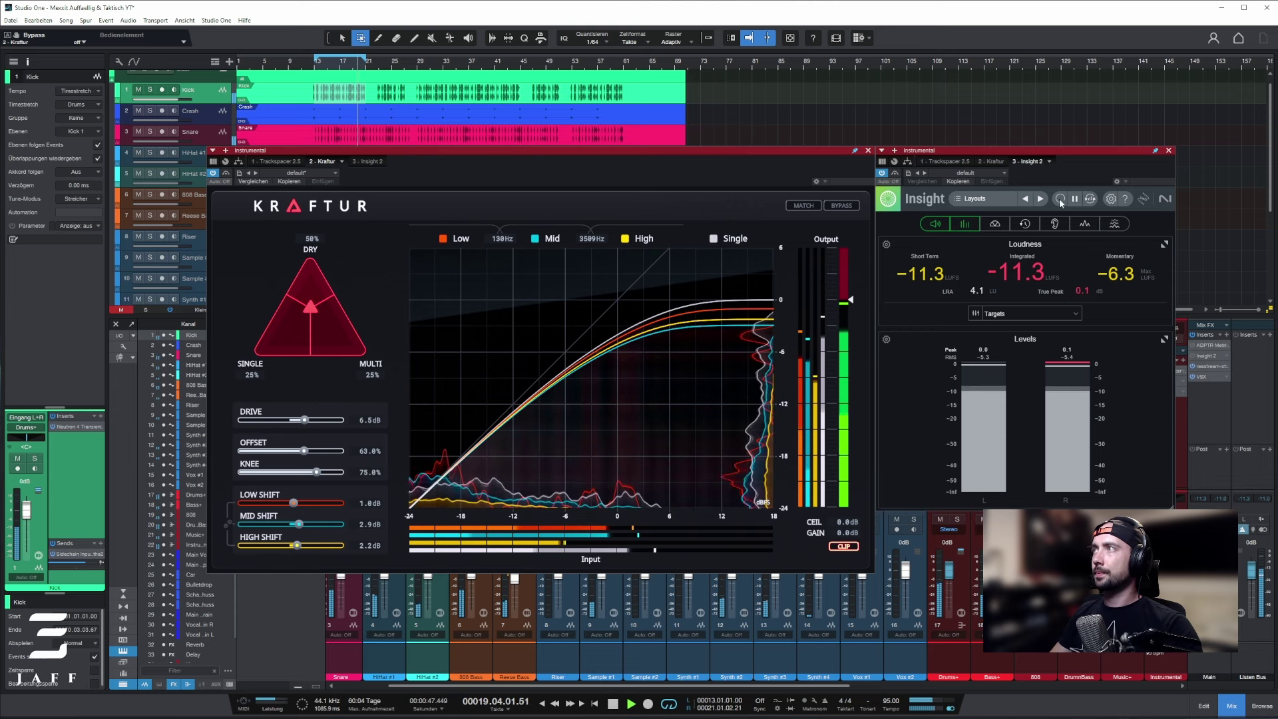
pyautogui.press('space')
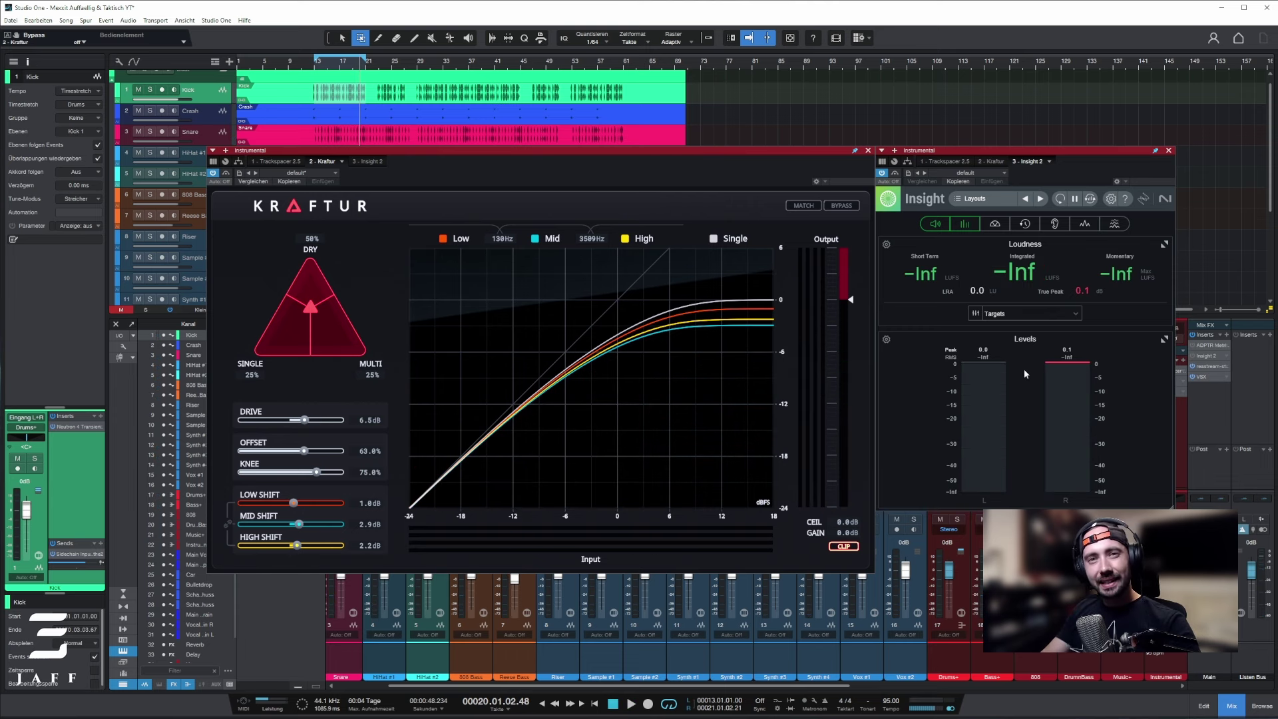